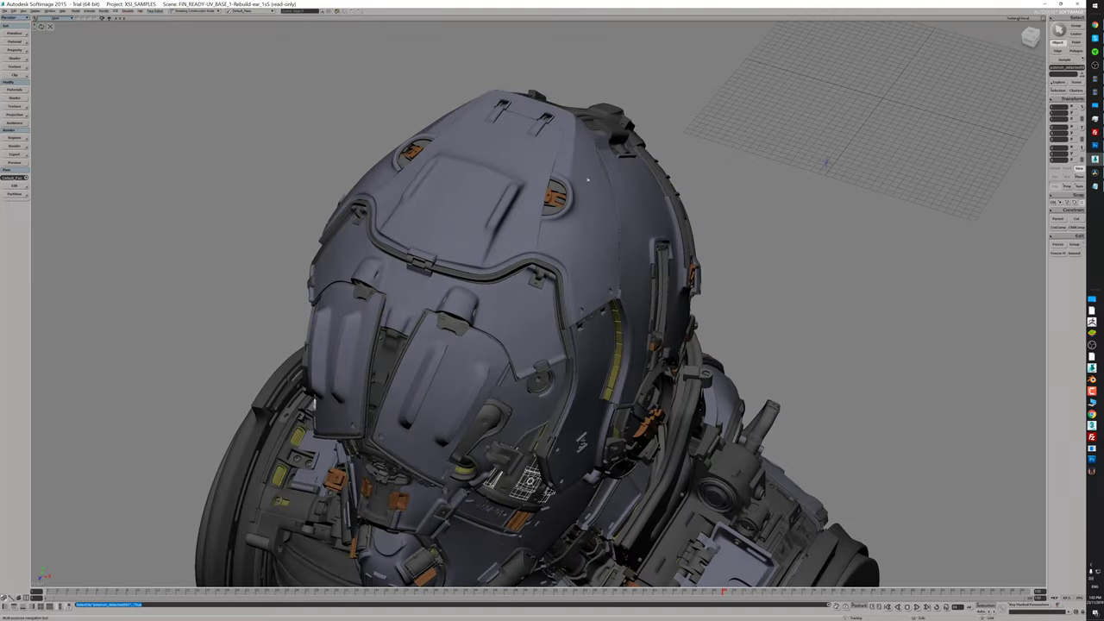
Examine the helmet's crown, side and front, and select the lens parts inside the two eye sockets.
middle_drag(591, 335, 503, 345)
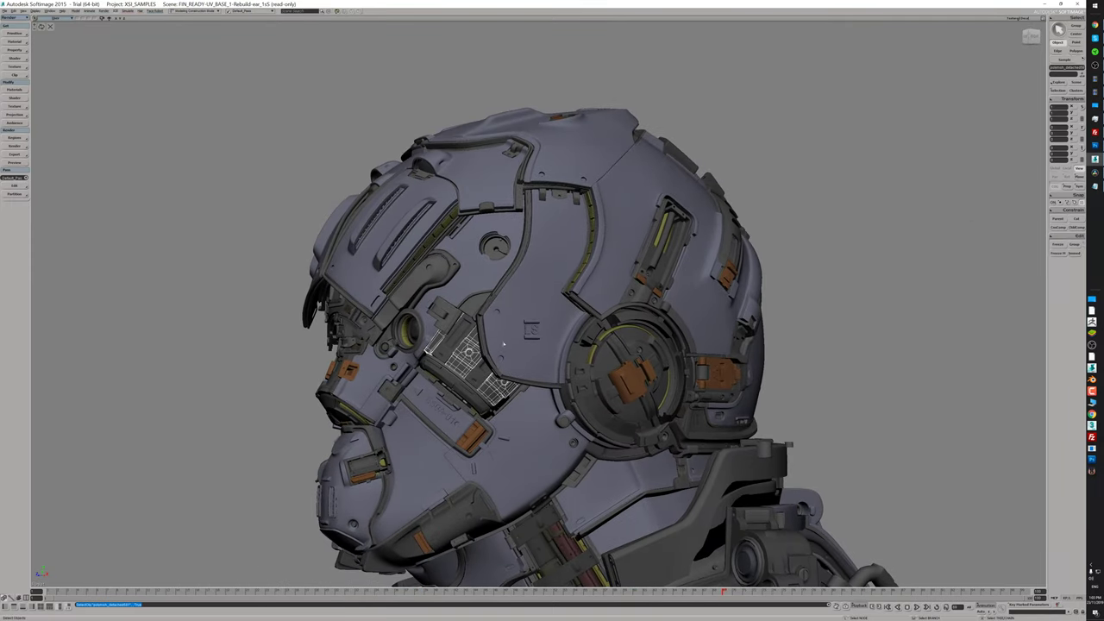
middle_drag(626, 296, 560, 343)
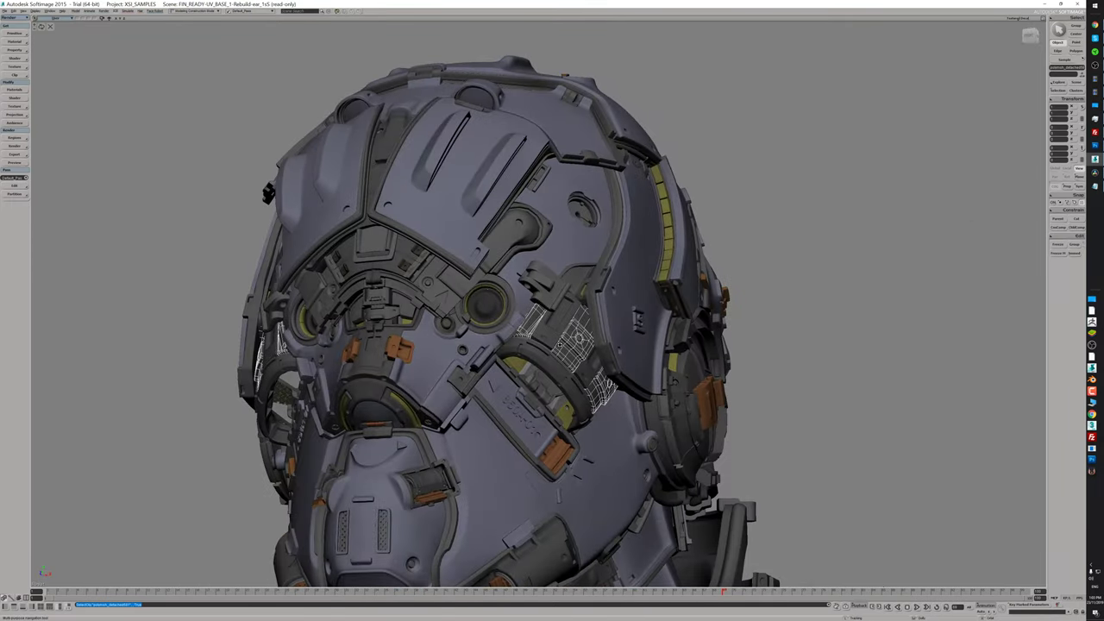
middle_drag(483, 315, 604, 337)
scroll(604, 337, up, 5)
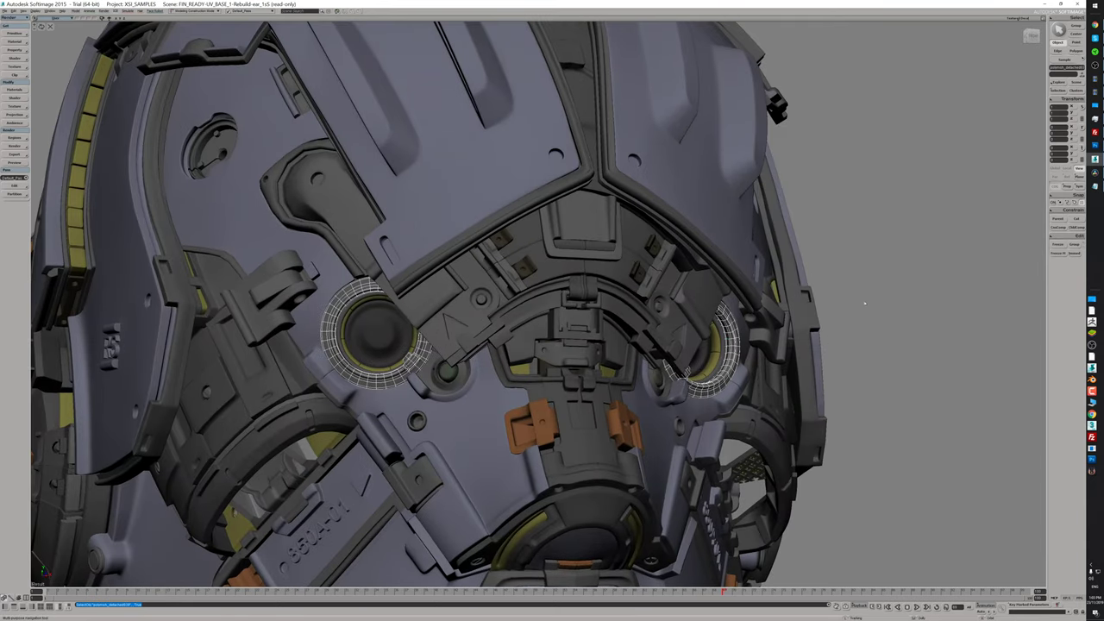
click(707, 355)
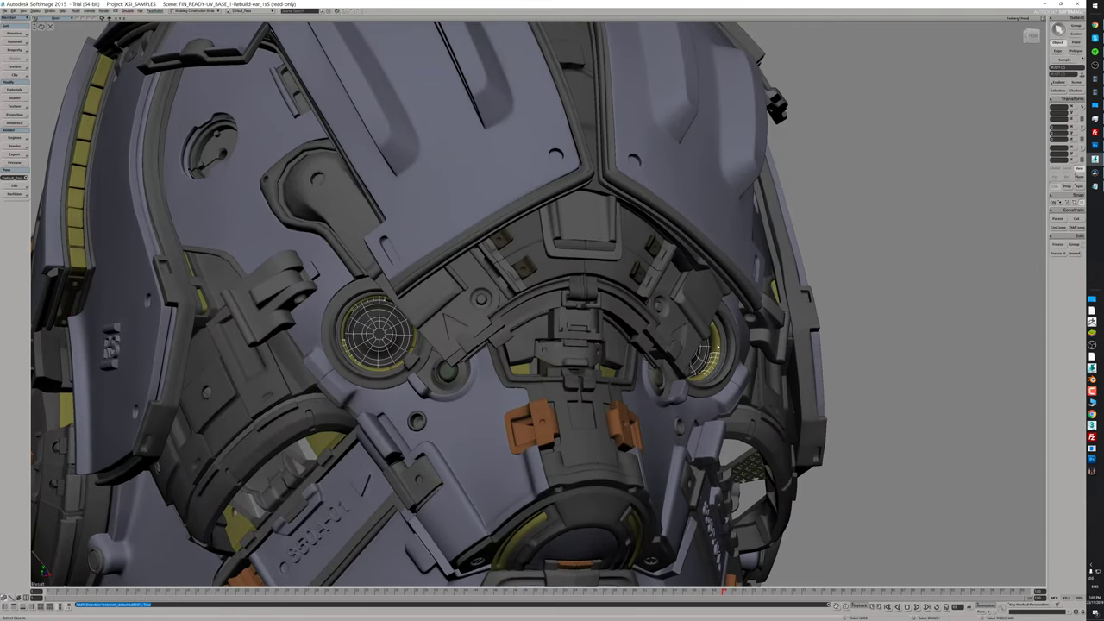
key(Delete)
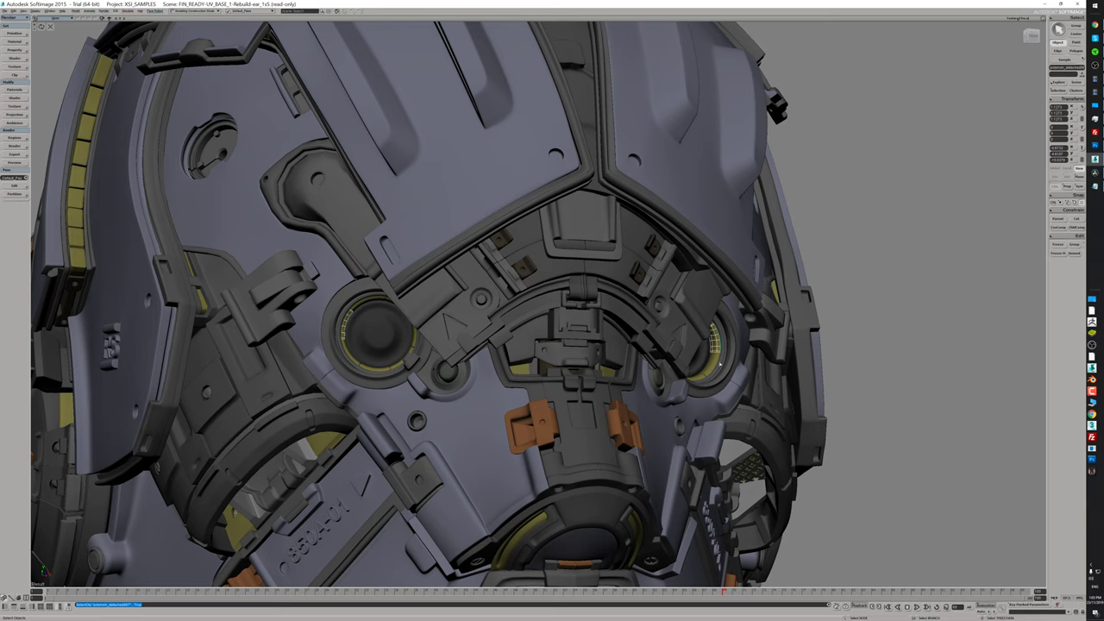
middle_drag(429, 450, 485, 388)
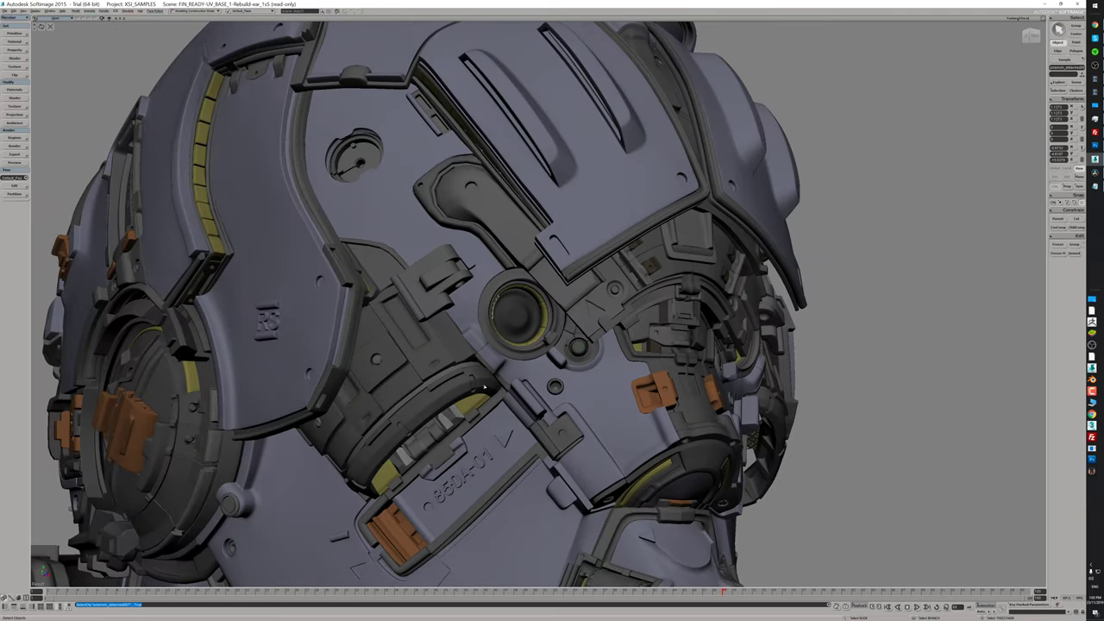
Examine the back and upper side of the helmet around the rear strap and the recessed slots.
middle_drag(485, 384, 535, 345)
key(v)
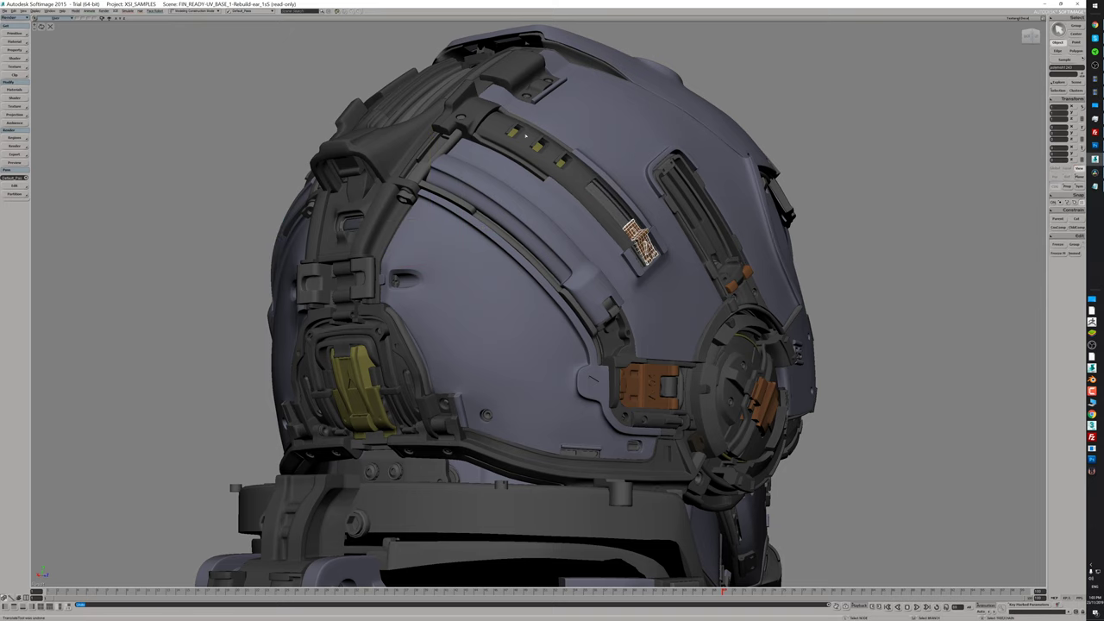
middle_drag(616, 190, 489, 262)
middle_drag(610, 399, 305, 198)
scroll(305, 198, up, 2)
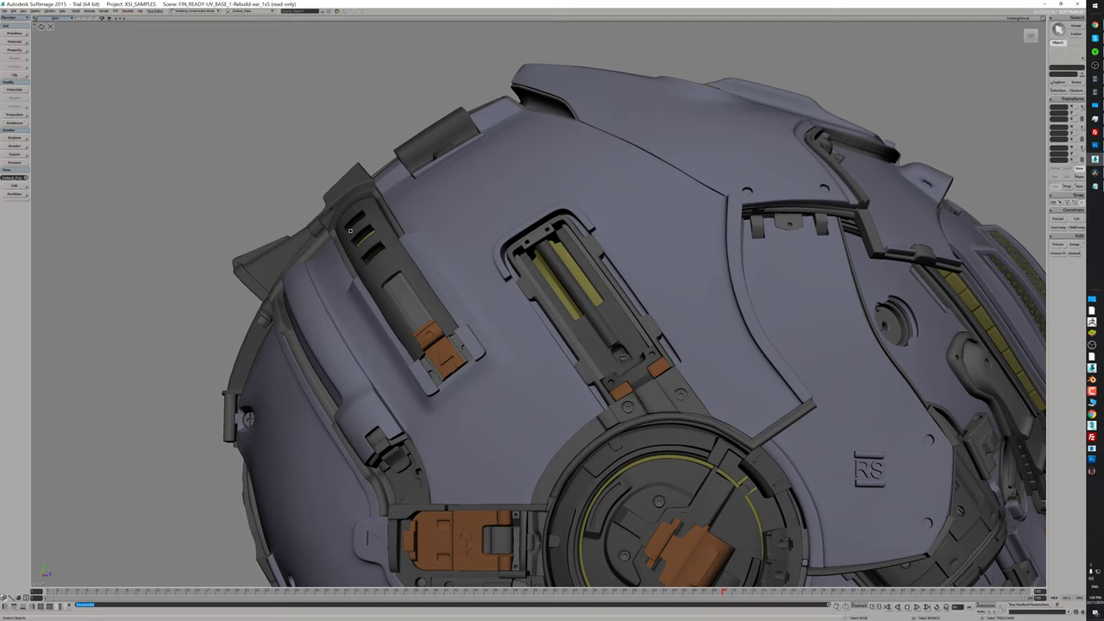
middle_drag(350, 230, 622, 474)
Examine the ear disc area, selecting the orange latch behind it and the orange handle on the disc.
click(414, 255)
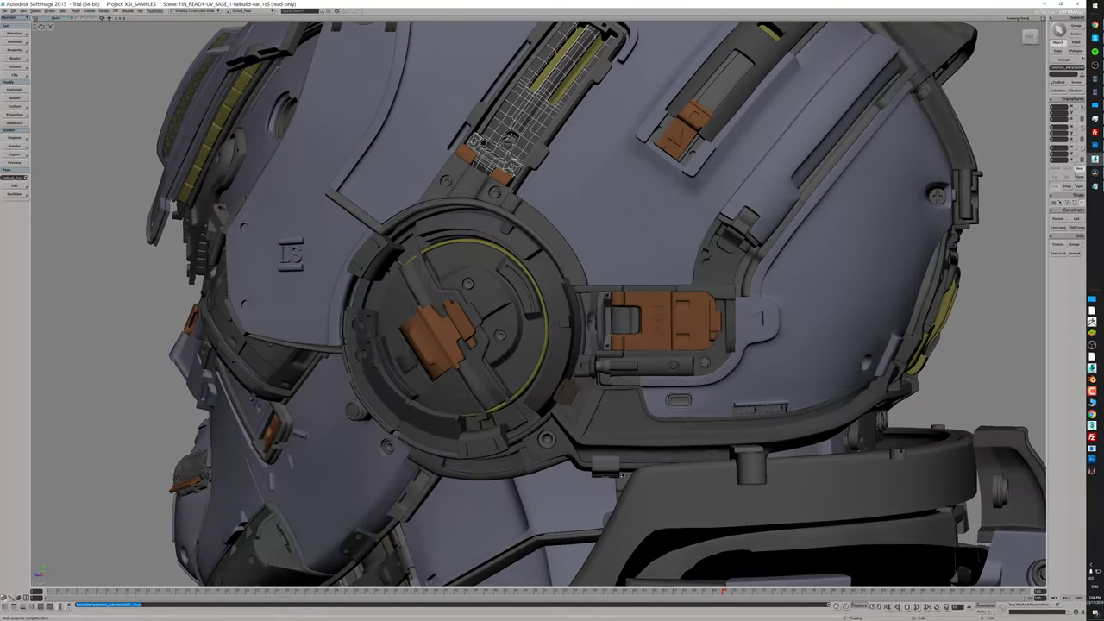
click(602, 367)
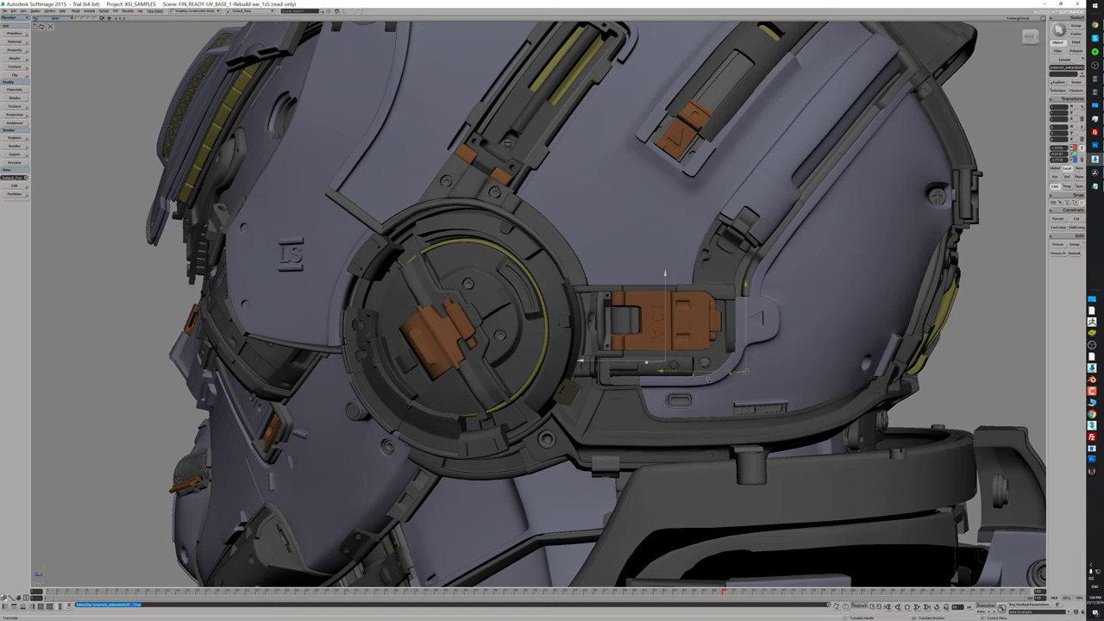
click(647, 339)
middle_drag(647, 339, 665, 343)
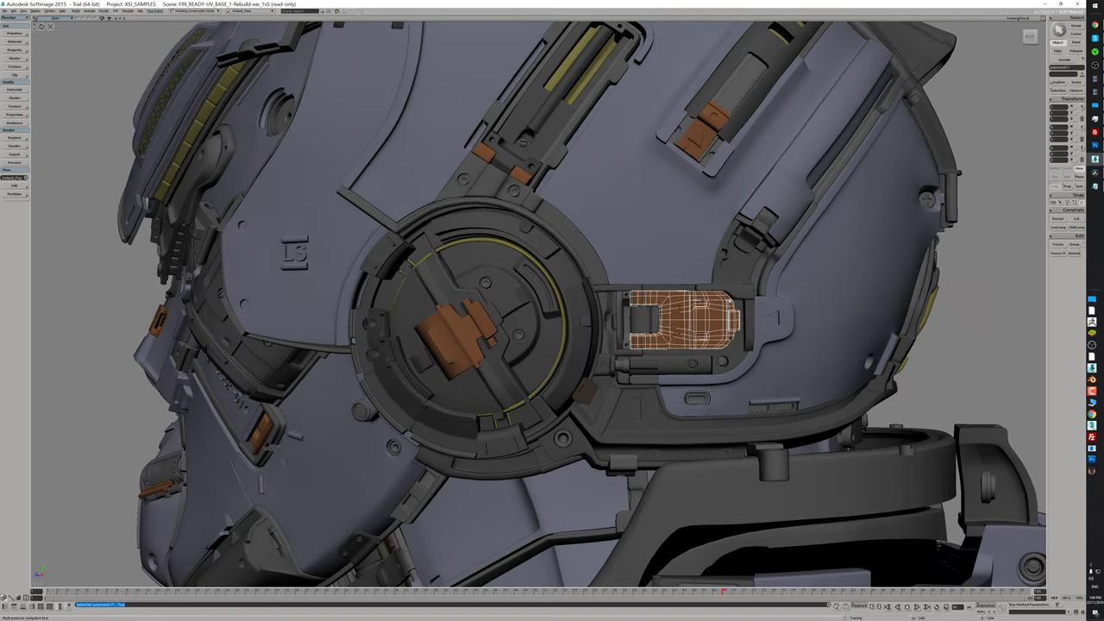
middle_drag(635, 417, 575, 343)
click(571, 328)
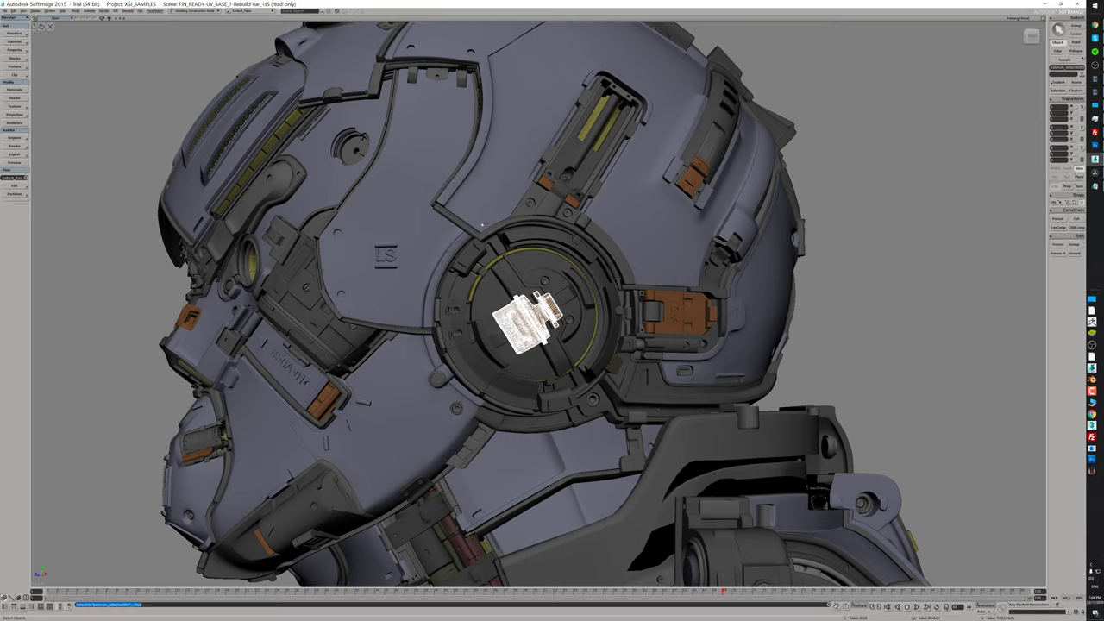
Examine the helmet from below, including the cheek vent meshes, and look at the whole head from the front.
middle_drag(482, 223, 442, 444)
middle_drag(634, 401, 617, 400)
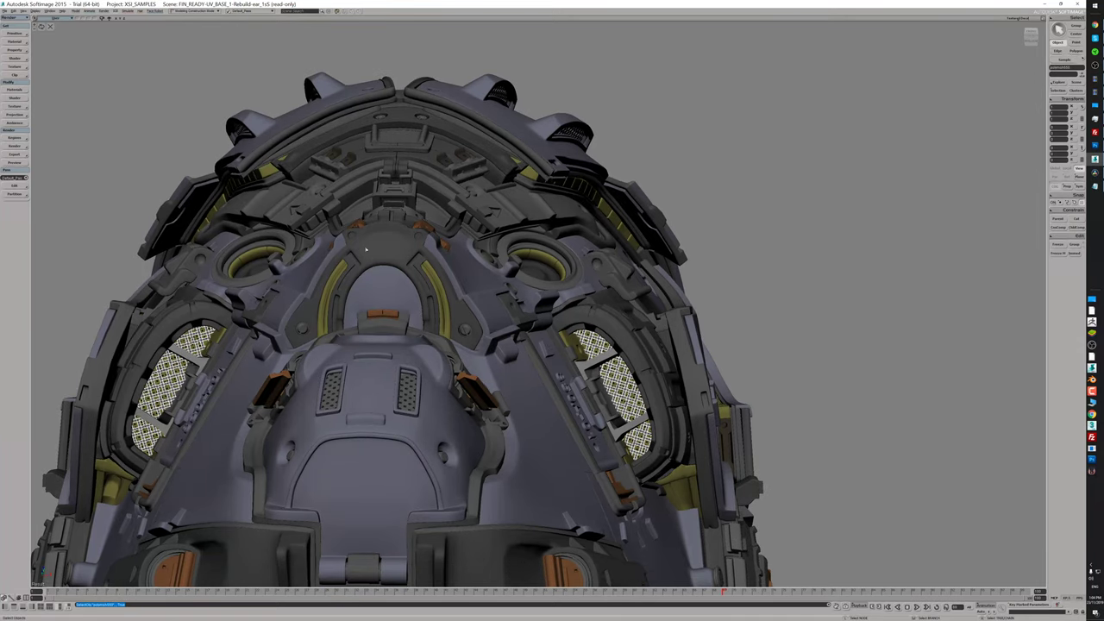
middle_drag(767, 202, 511, 183)
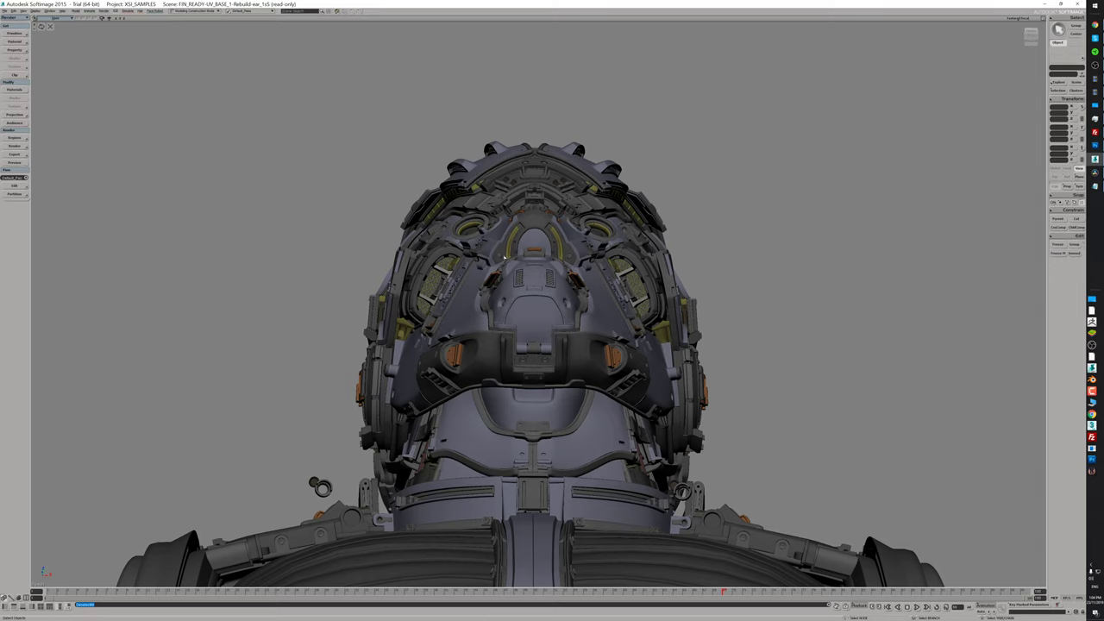
middle_drag(527, 251, 585, 358)
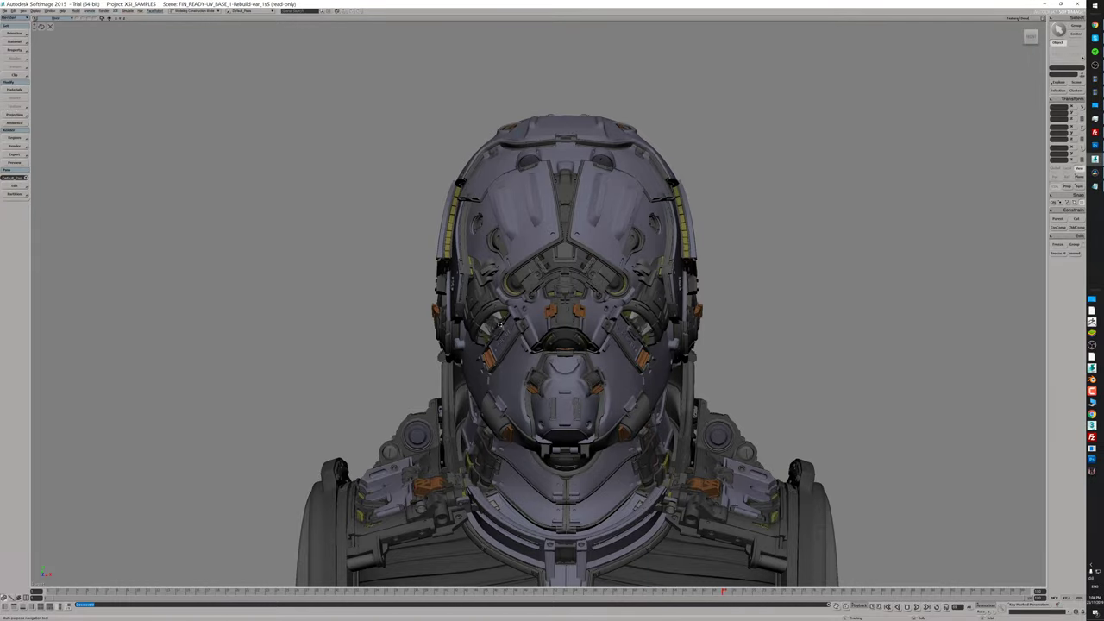
Move the paired inner inserts out of the bracket at the back of the head and undo the move.
middle_drag(500, 325, 361, 267)
click(377, 206)
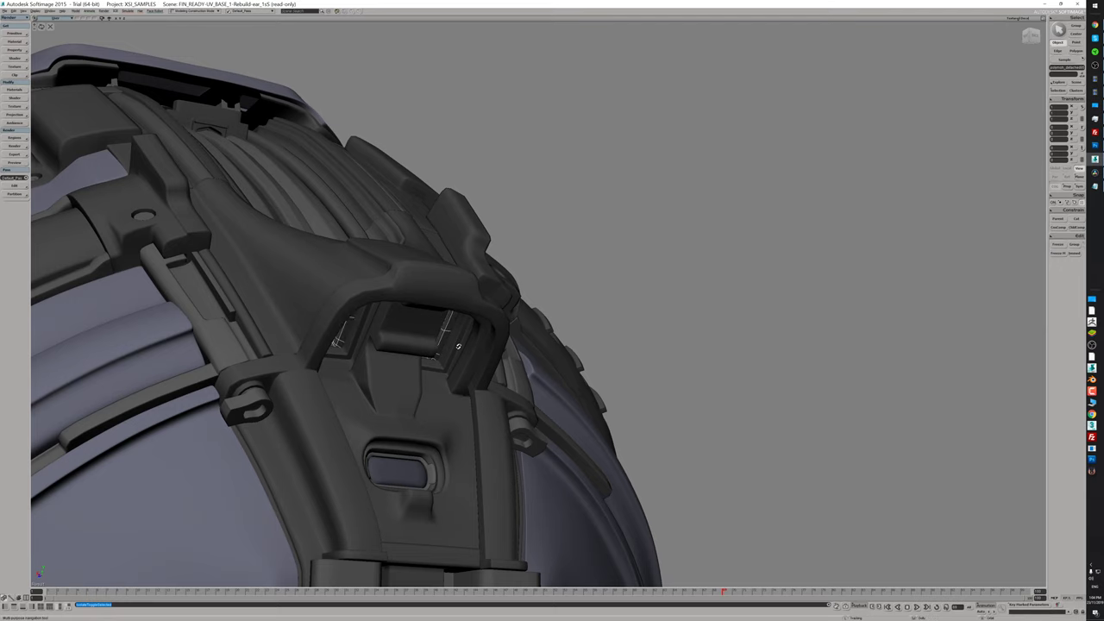
middle_drag(458, 346, 397, 251)
middle_drag(632, 218, 706, 207)
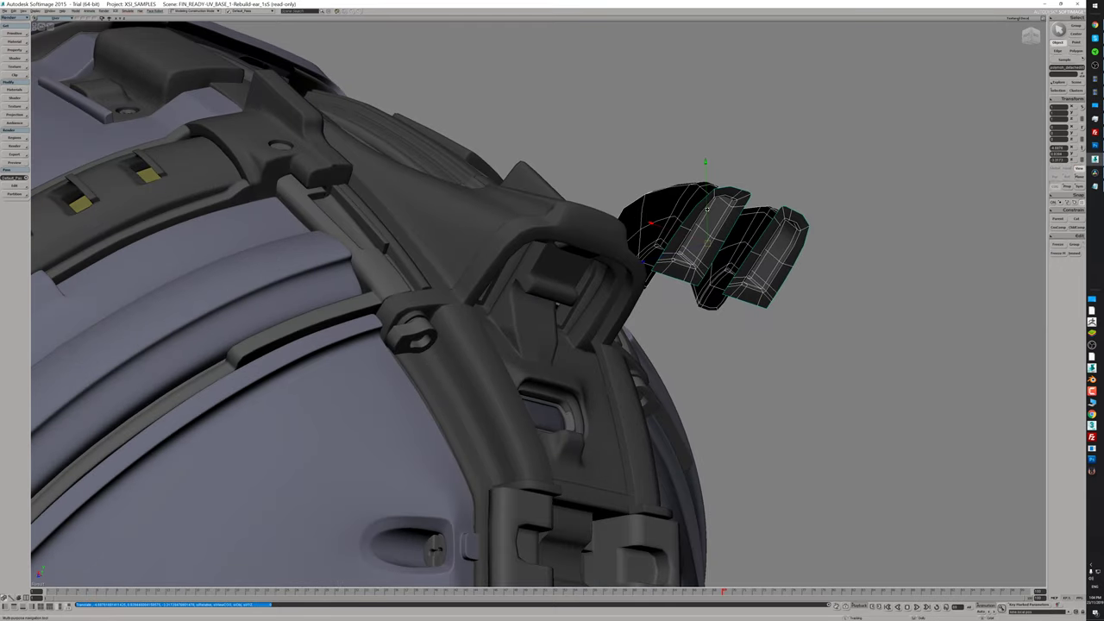
key(Delete)
middle_drag(562, 261, 479, 272)
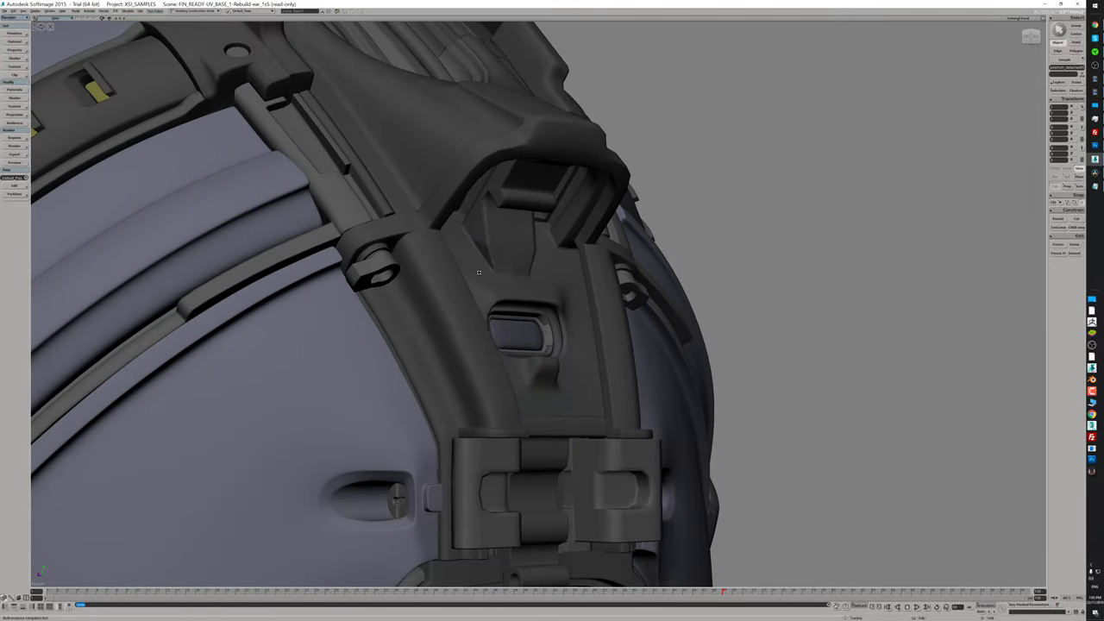
Pull the curved covers and the ribbed cylinders out of the mouth guard's side openings and undo the cylinders' move.
middle_drag(517, 359, 660, 354)
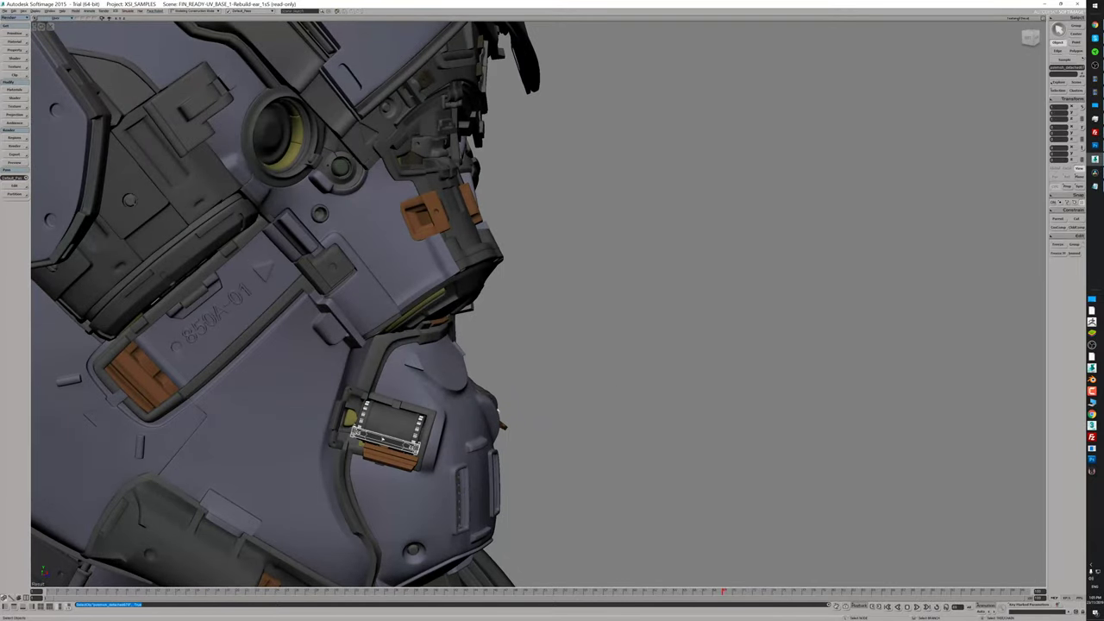
click(387, 422)
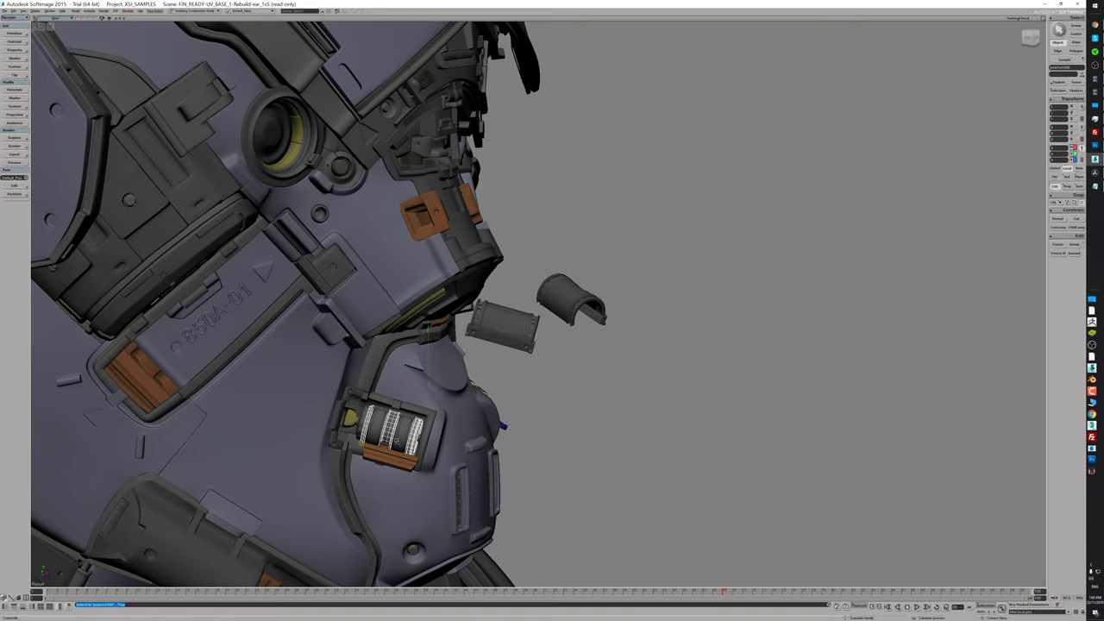
click(585, 340)
middle_drag(585, 340, 606, 397)
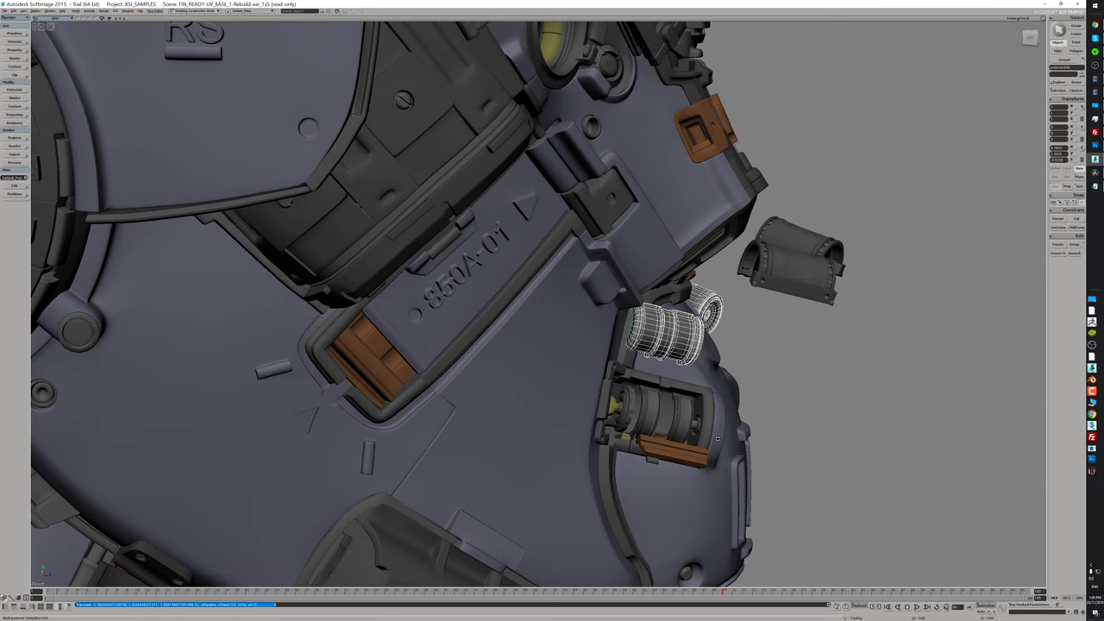
key(ctrl+shift+a)
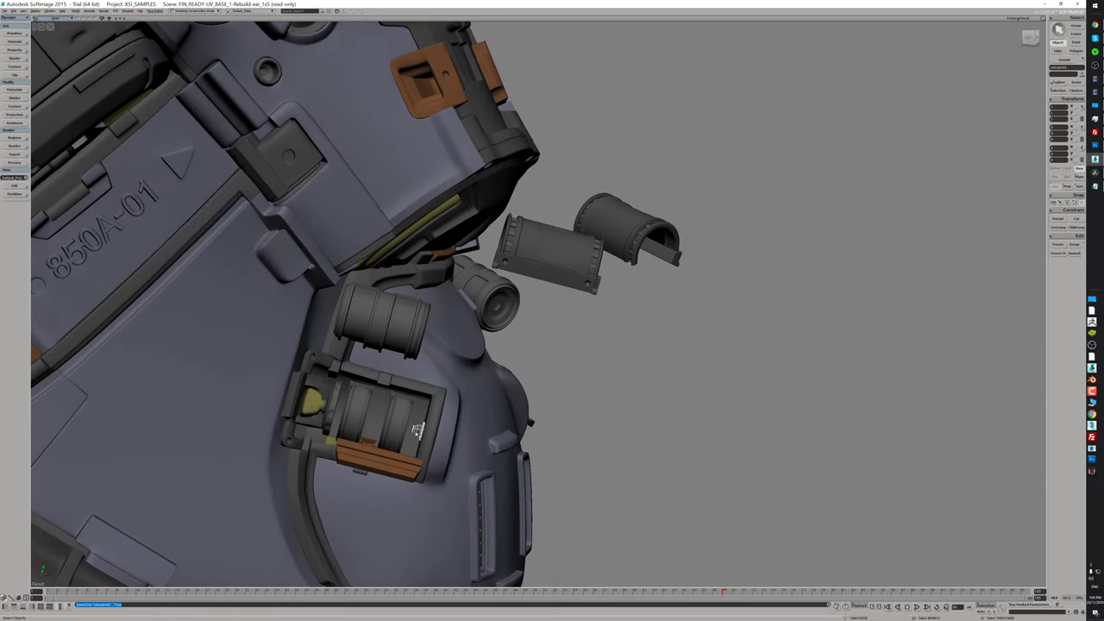
key(ctrl+z)
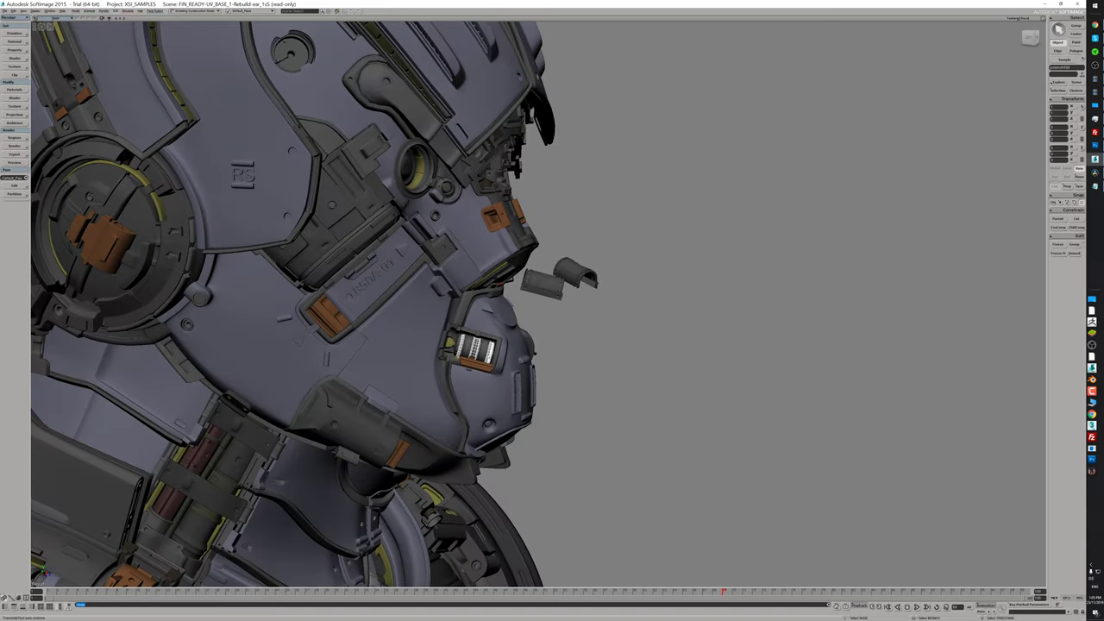
Examine the mouth guard, chin and front collar, selecting the orange mouth guard clips and the collar's side latches.
middle_drag(534, 354, 387, 402)
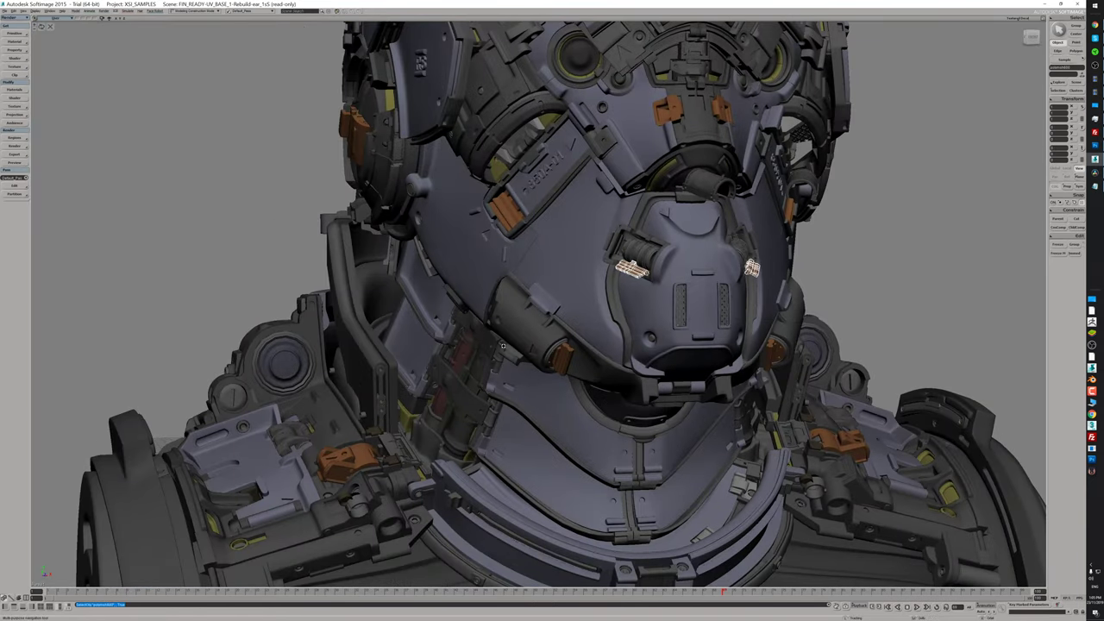
middle_drag(503, 345, 751, 345)
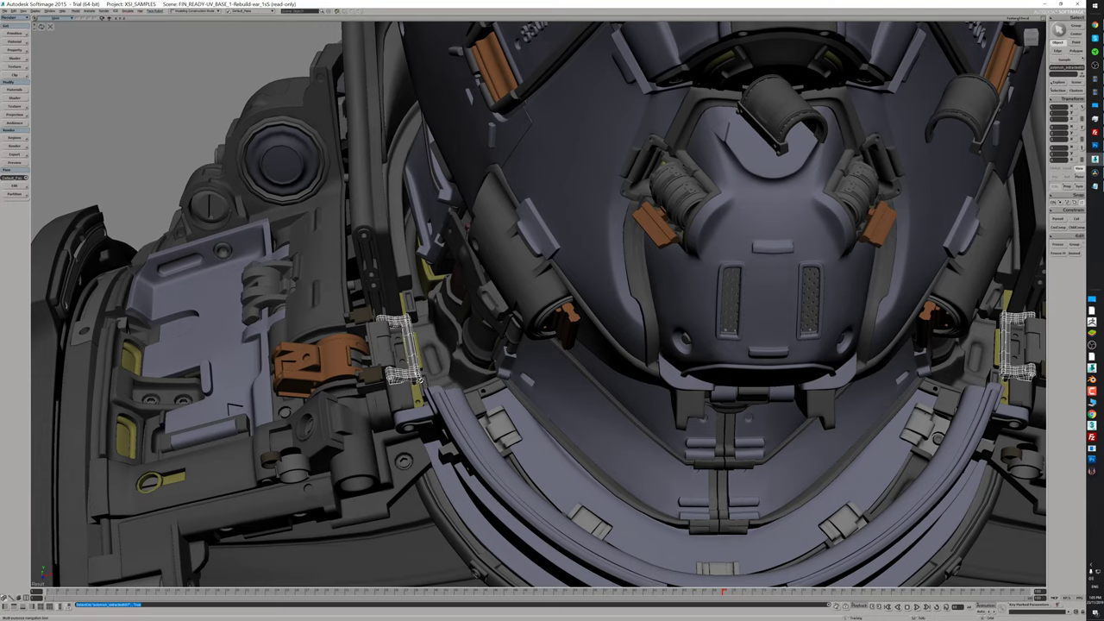
middle_drag(233, 408, 792, 247)
click(397, 213)
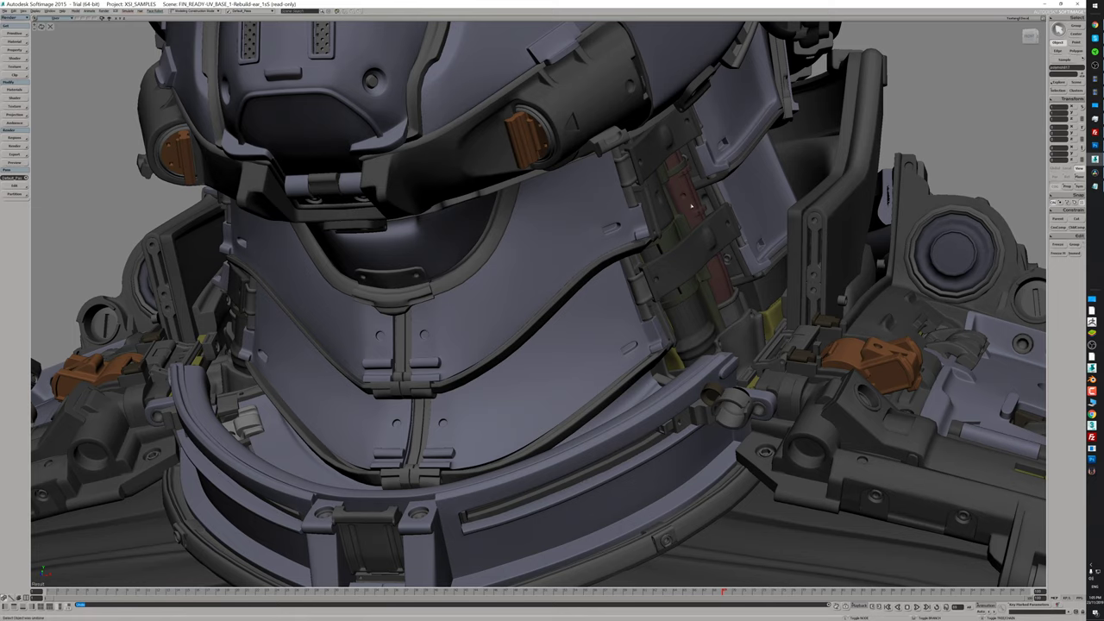
Try moving the clamps around the side neck tubes and undo the move.
middle_drag(691, 205, 626, 238)
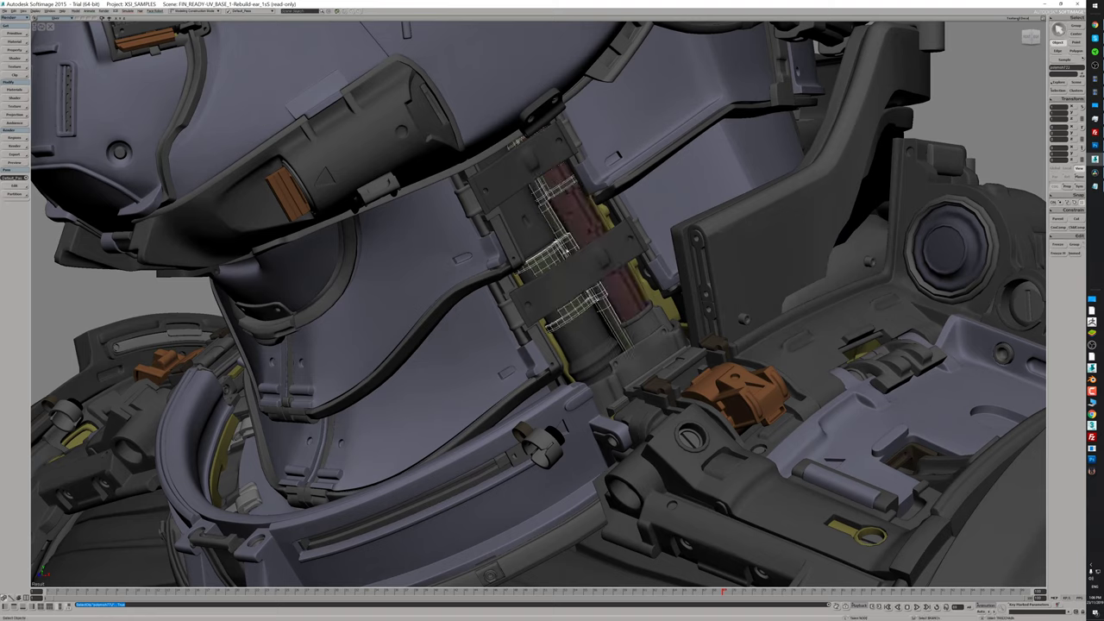
key(Escape)
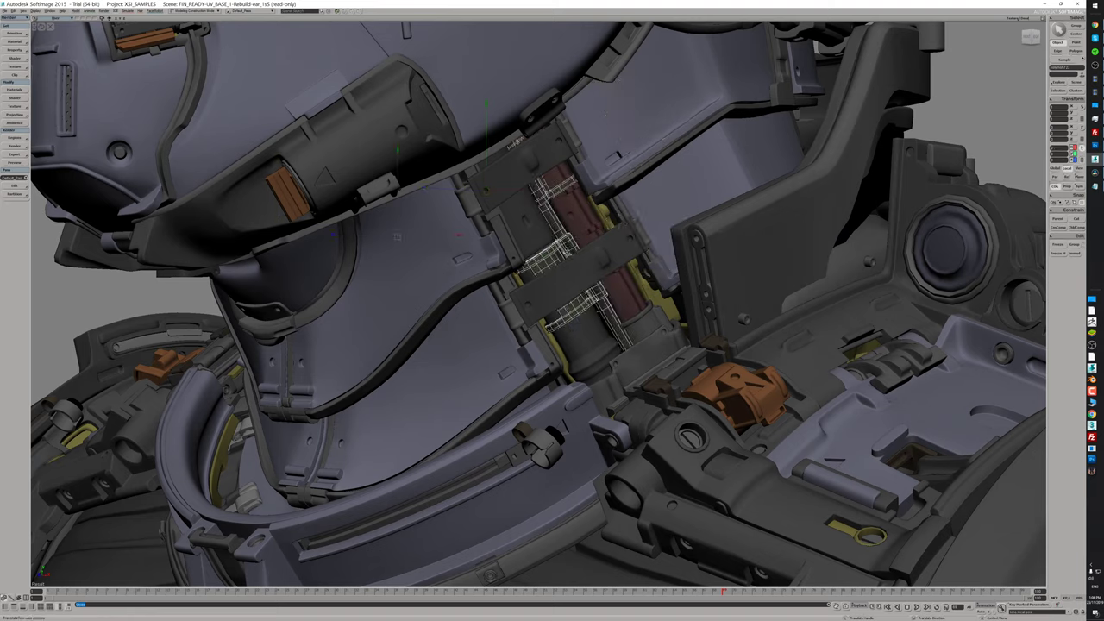
middle_drag(575, 366, 592, 443)
key(v)
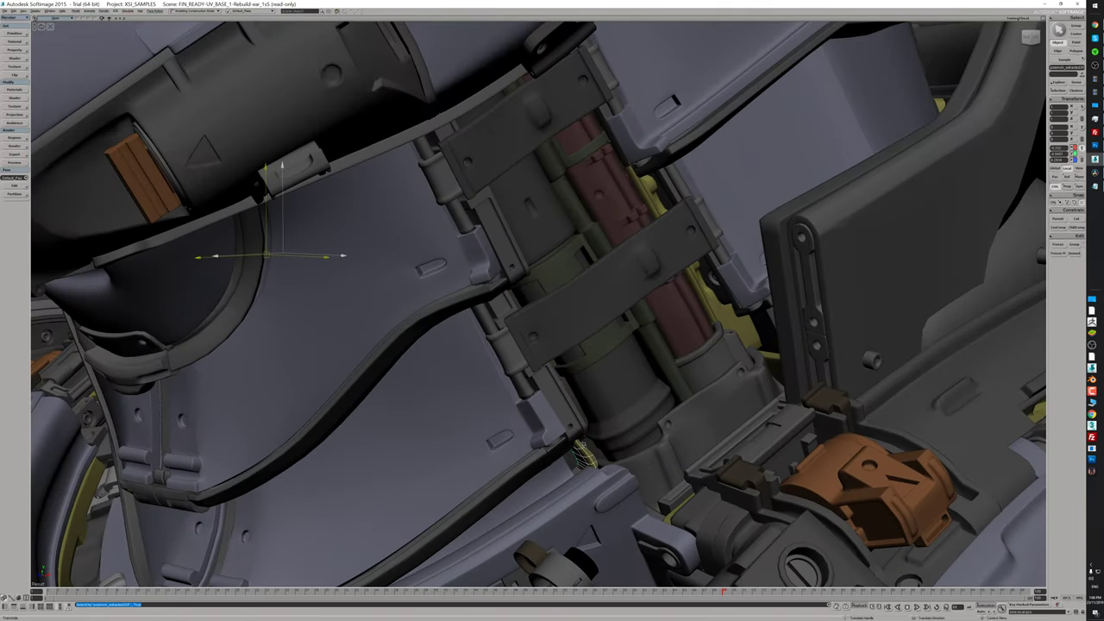
Examine the base of the neck on both sides, selecting the brackets that hold the neck tubes.
middle_drag(604, 434, 830, 424)
click(830, 425)
key(r)
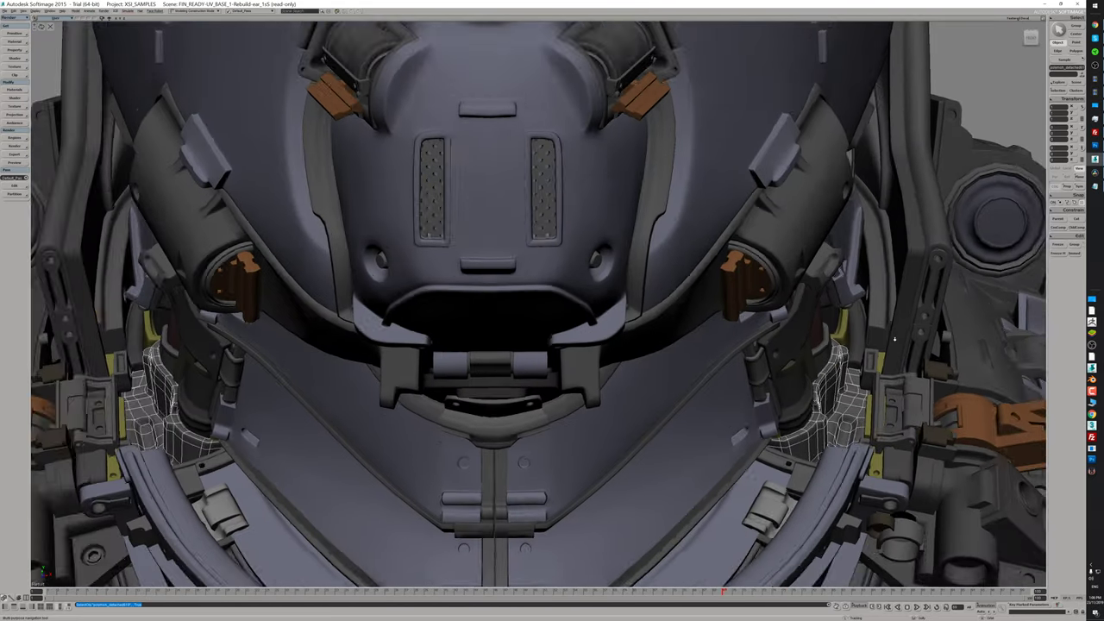
middle_drag(833, 313, 435, 311)
click(634, 446)
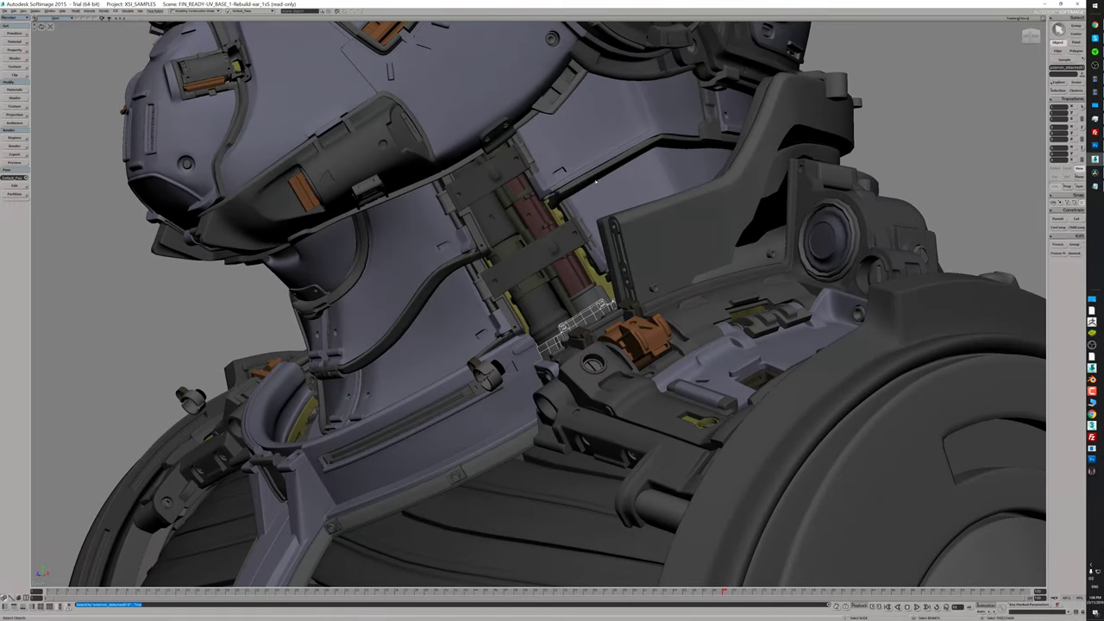
Try moving the long trim strip beneath the jaw away from the neck and undo the move.
middle_drag(502, 221, 653, 364)
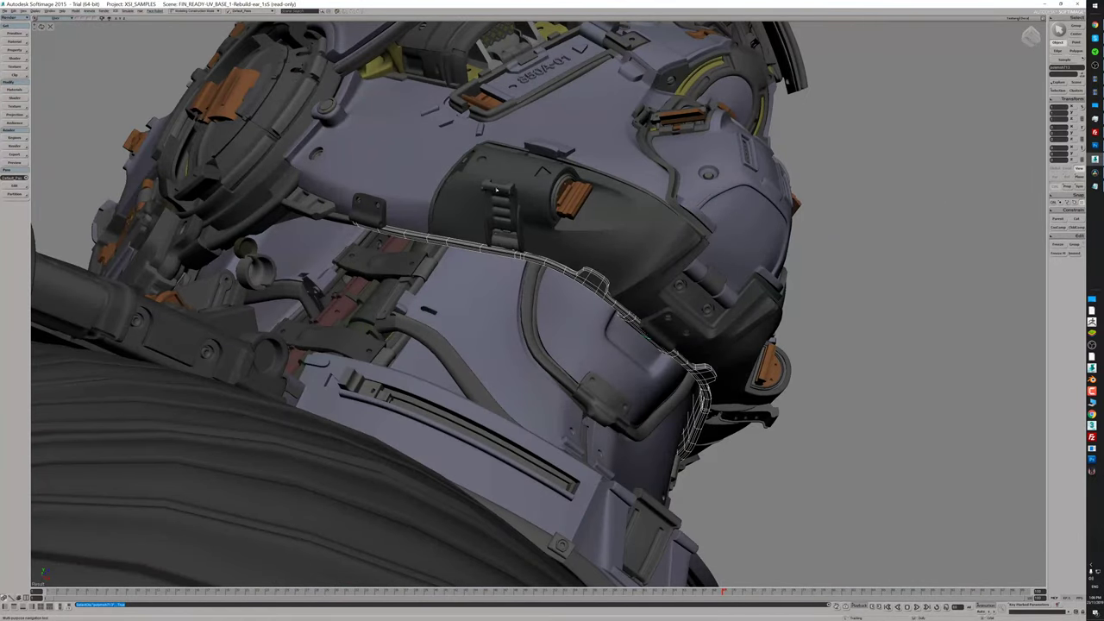
drag(496, 190, 831, 322)
key(ctrl+z)
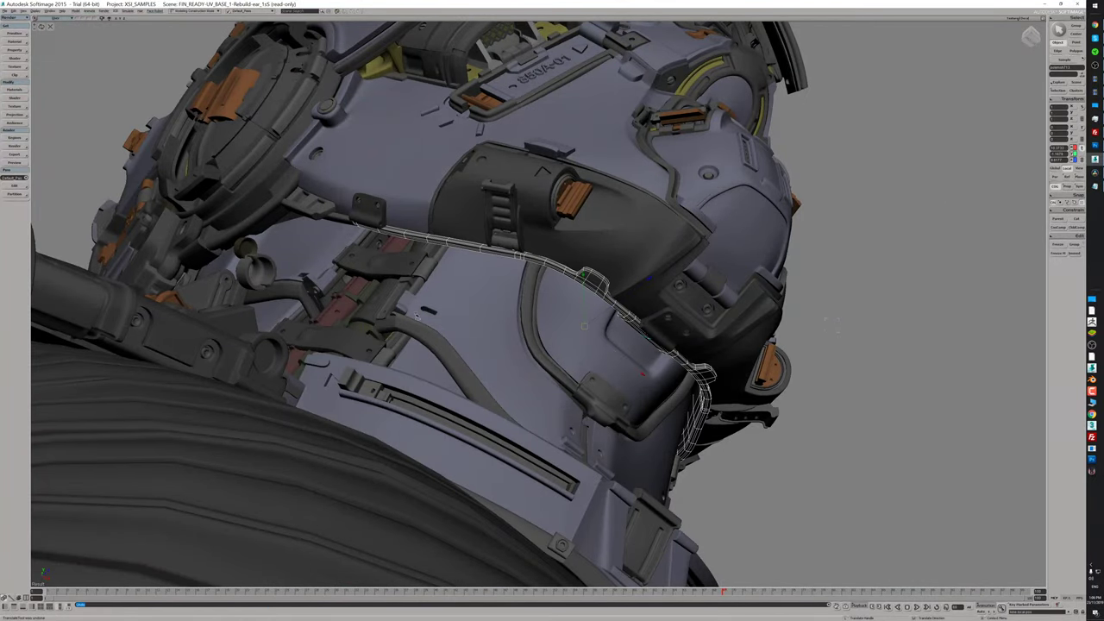
Examine the dark side jaw guard, selecting the ladder-shaped insert near its orange latch.
middle_drag(566, 201, 632, 330)
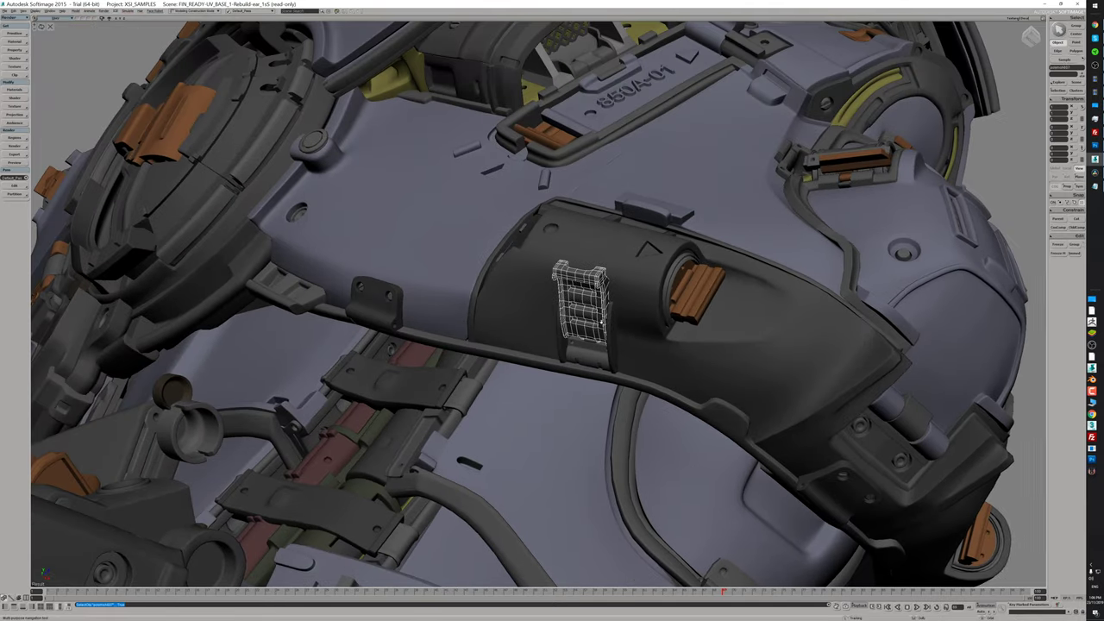
scroll(632, 330, up, 3)
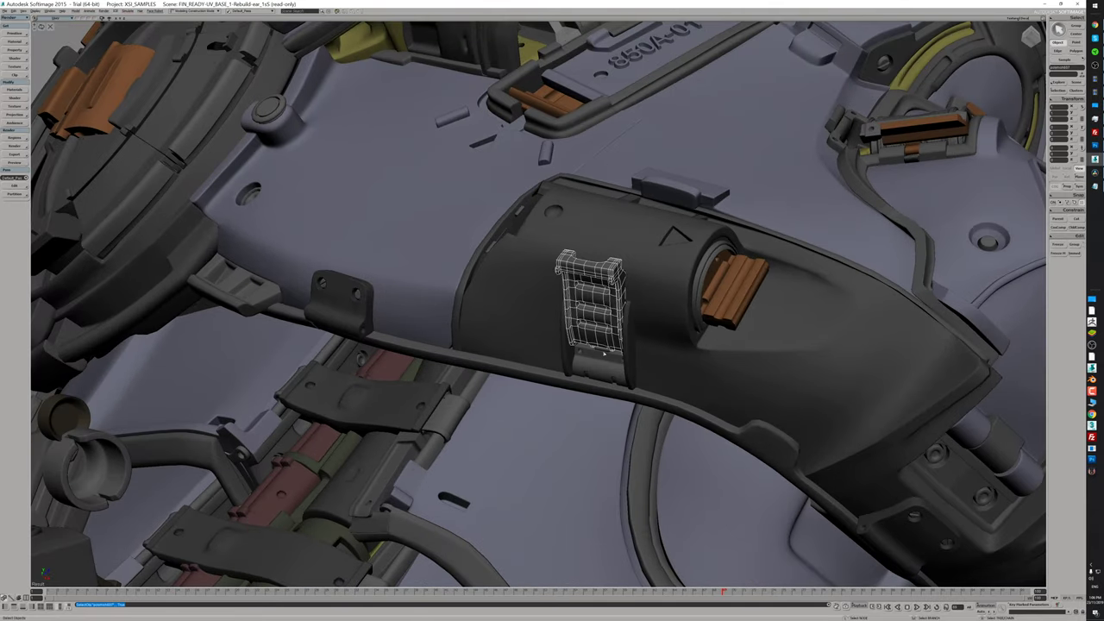
middle_drag(414, 373, 519, 315)
Try moving the cylindrical cap away from the round shoulder fitting and undo the move.
scroll(451, 282, down, 5)
drag(829, 318, 780, 199)
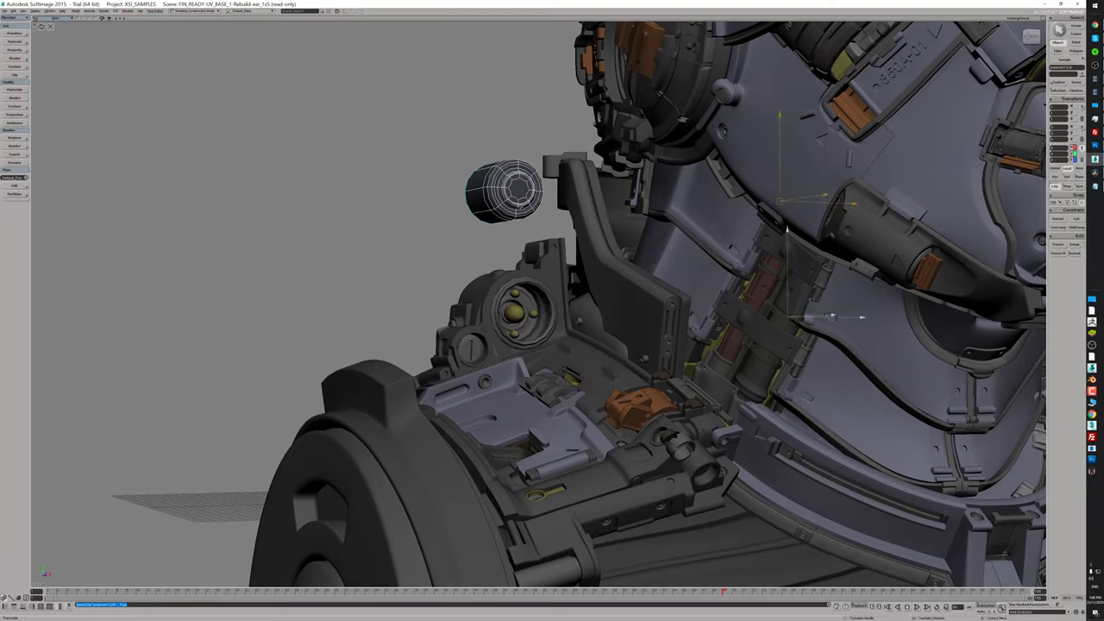
middle_drag(538, 344, 753, 221)
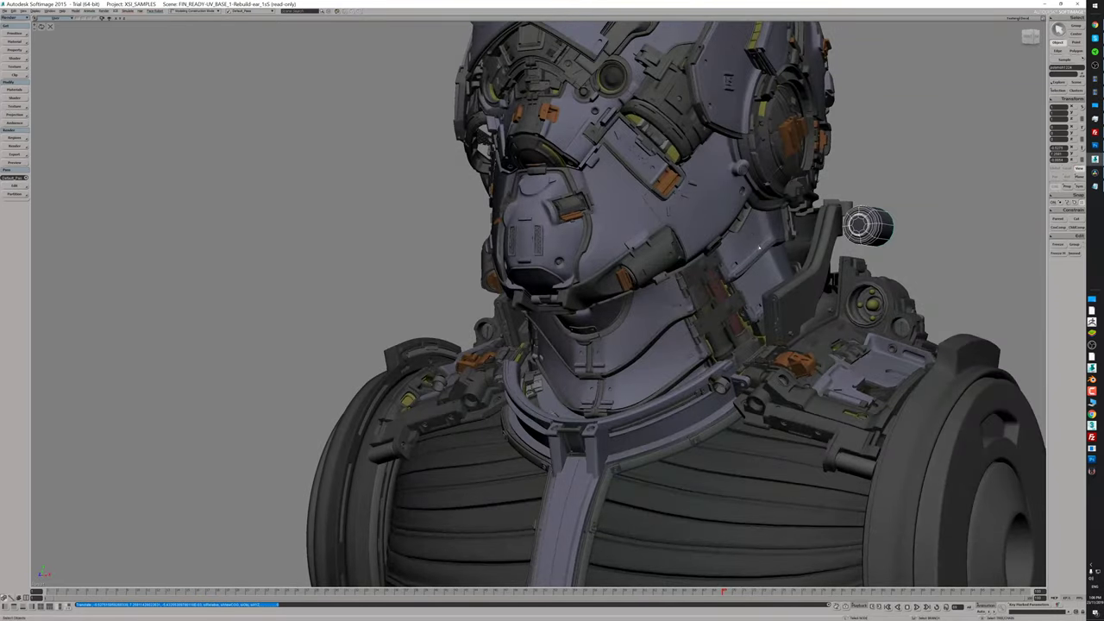
key(ctrl+z)
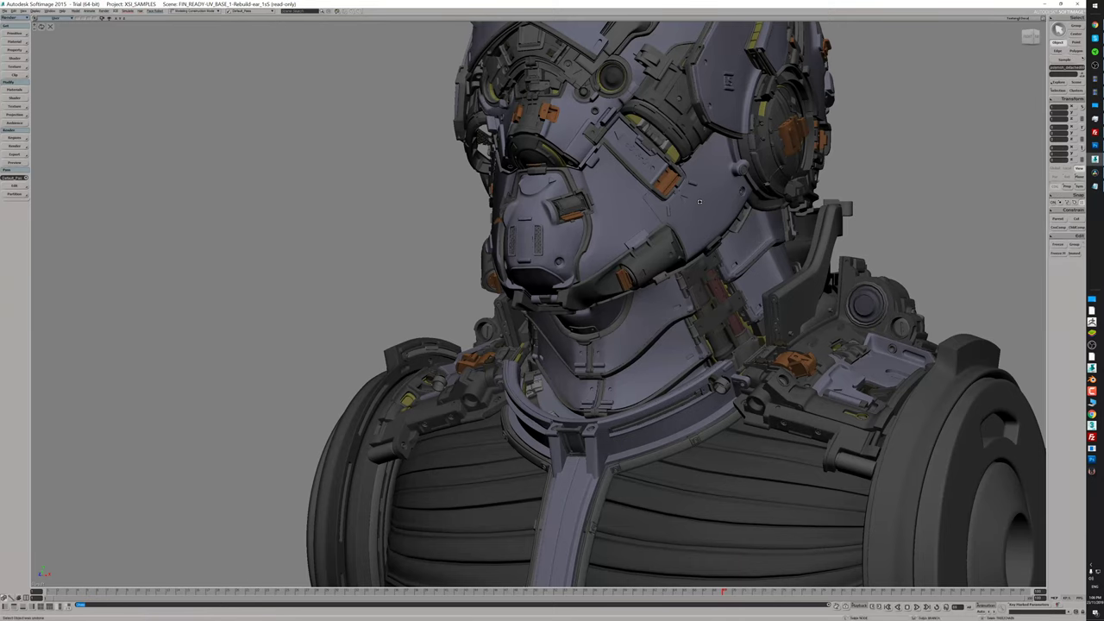
Examine the helmet's face, temples and brow, selecting the long side trim strips and the curved strips above the eyes.
middle_drag(700, 202, 463, 317)
scroll(765, 306, up, 3)
middle_drag(468, 318, 471, 321)
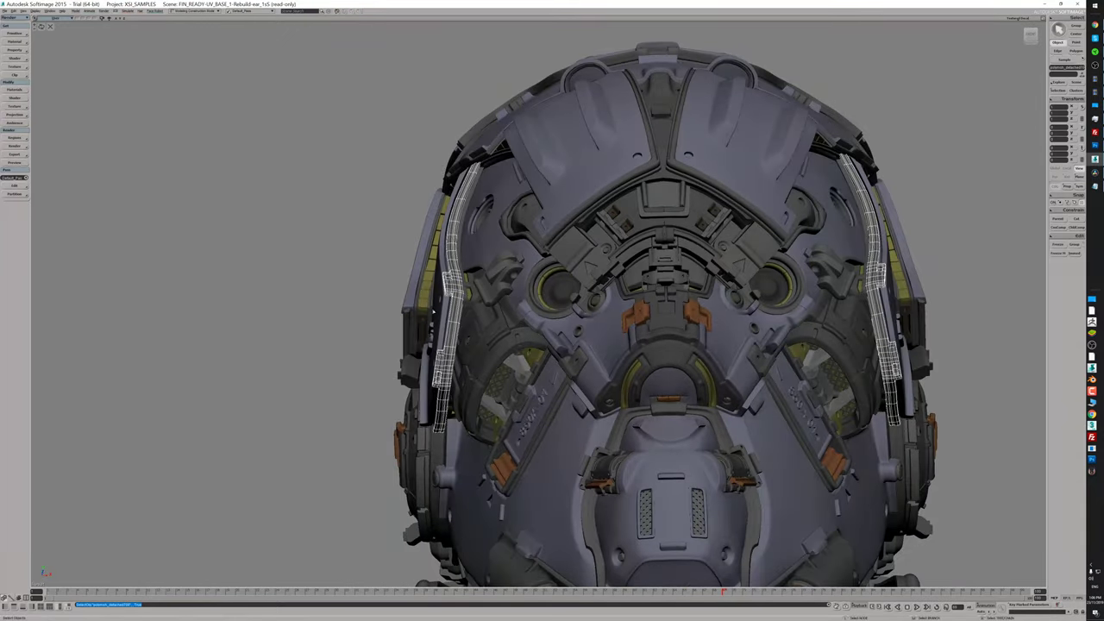
middle_drag(384, 321, 383, 279)
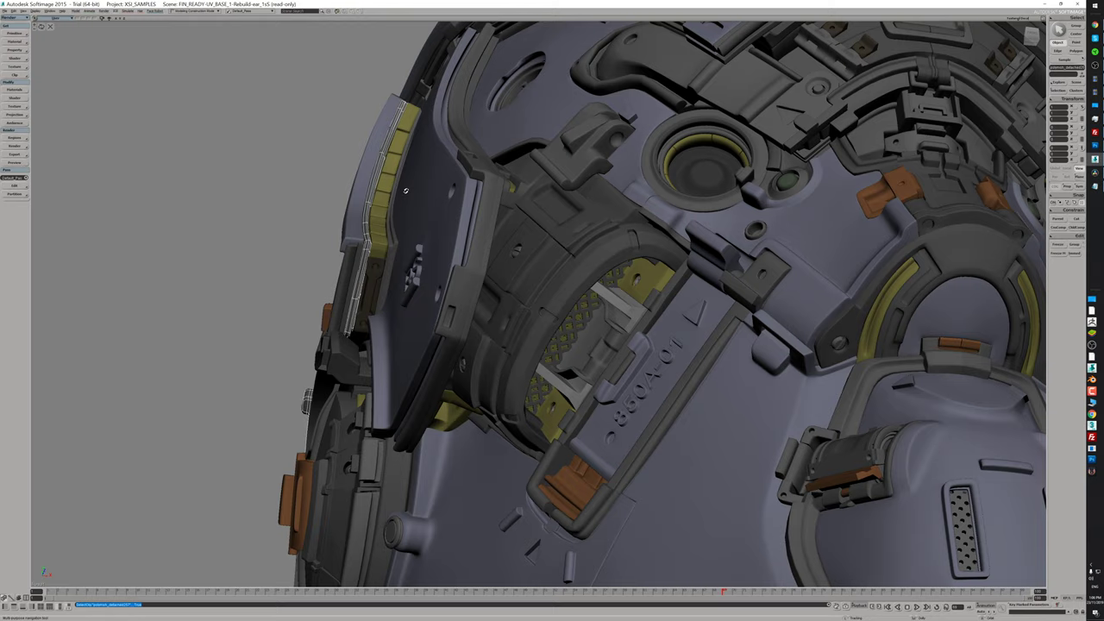
middle_drag(405, 190, 551, 328)
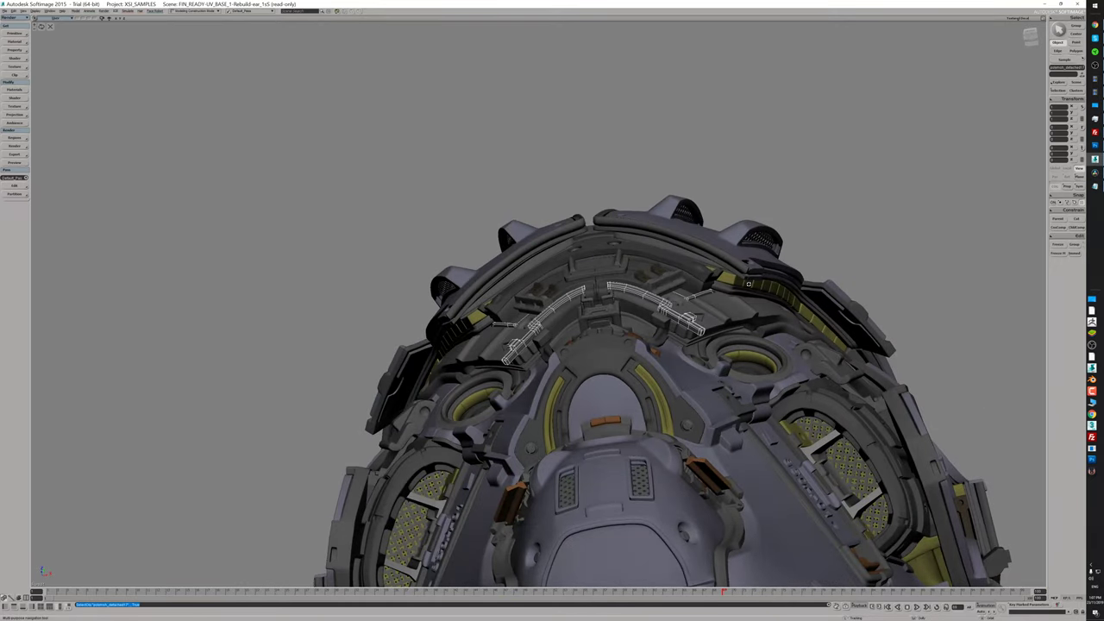
middle_drag(749, 291, 845, 324)
middle_drag(710, 230, 747, 346)
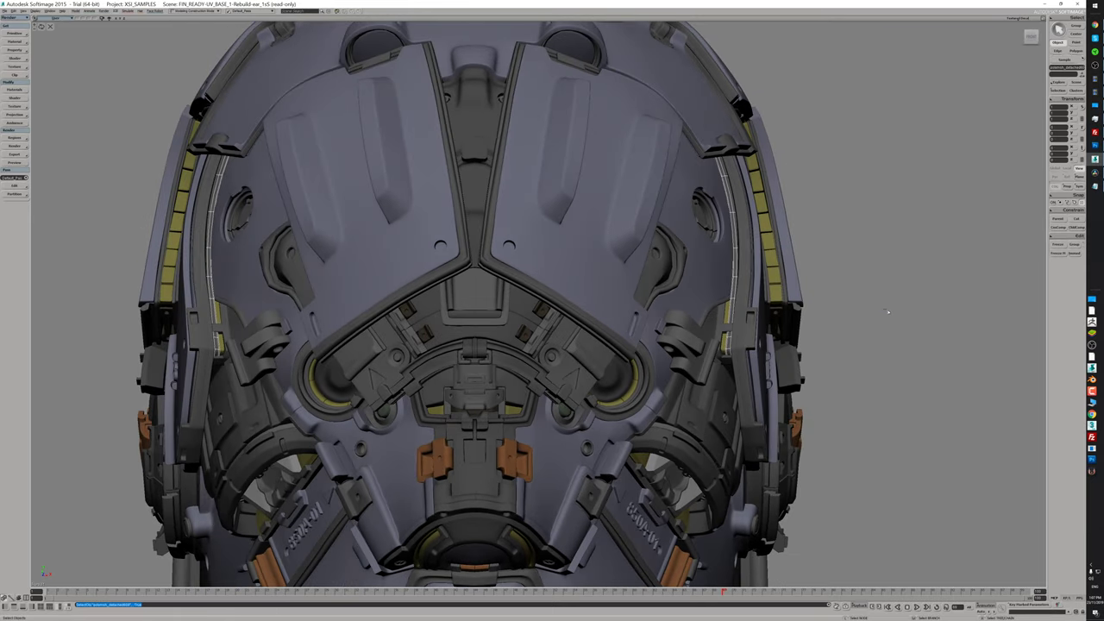
middle_drag(888, 312, 483, 276)
scroll(432, 328, up, 2)
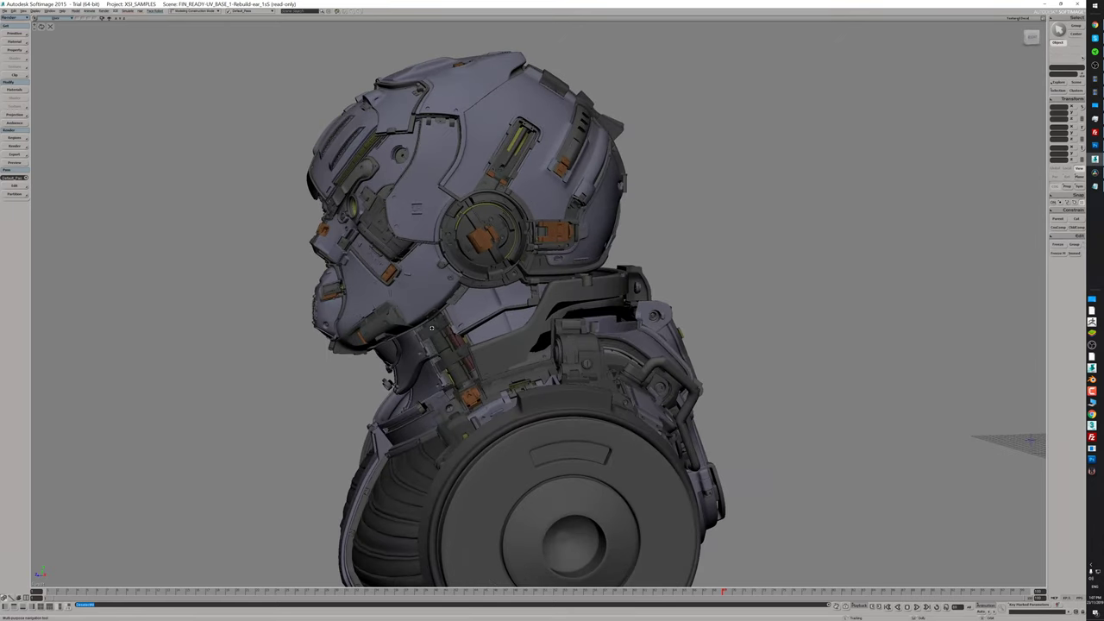
Examine the flat perforated mesh sheet beside the low-poly helmet parts, selecting and deselecting it to compare its wireframe.
right_click(231, 158)
click(244, 205)
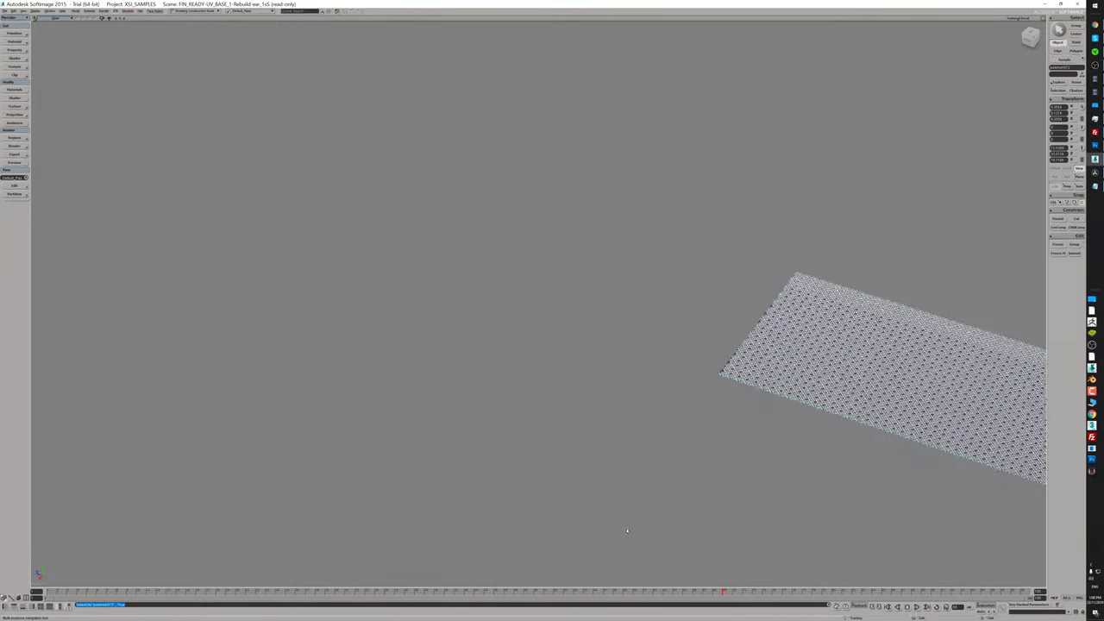
click(509, 477)
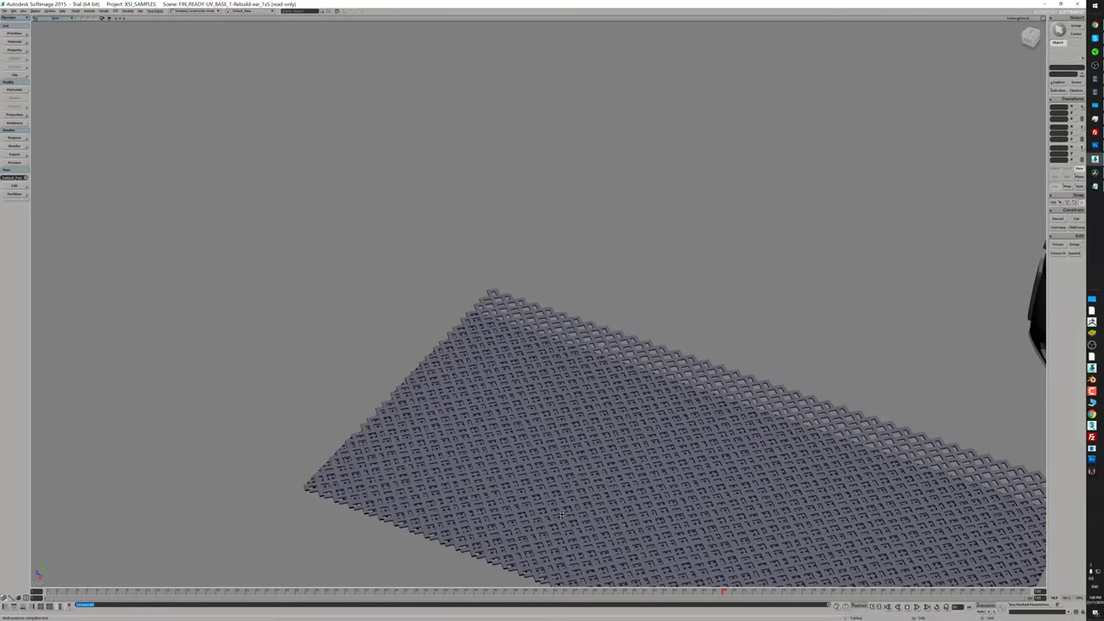
click(537, 471)
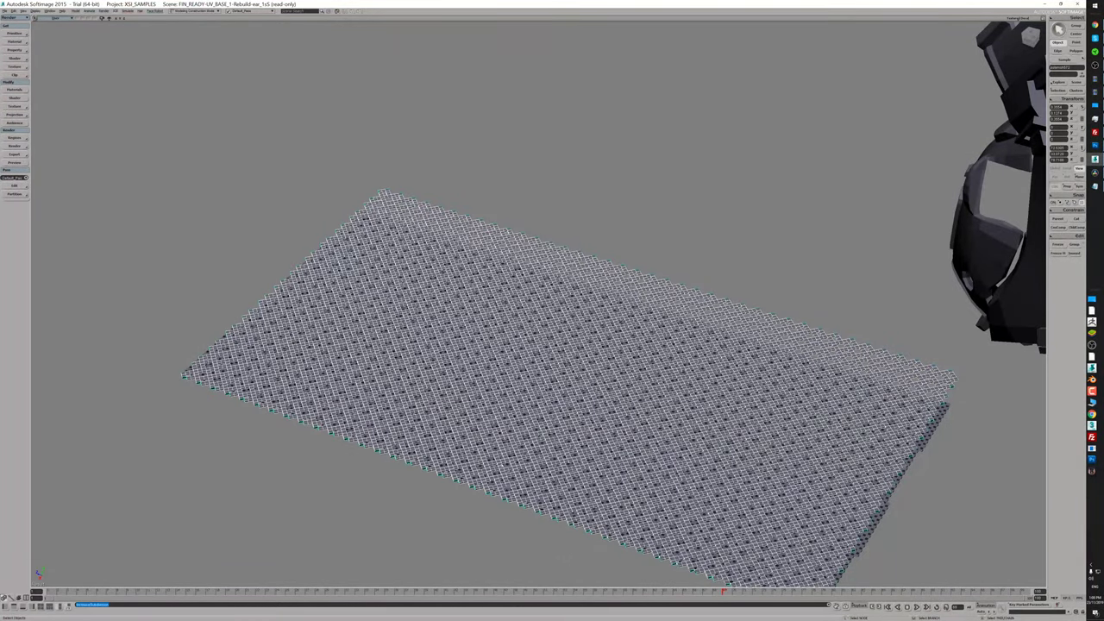
click(975, 515)
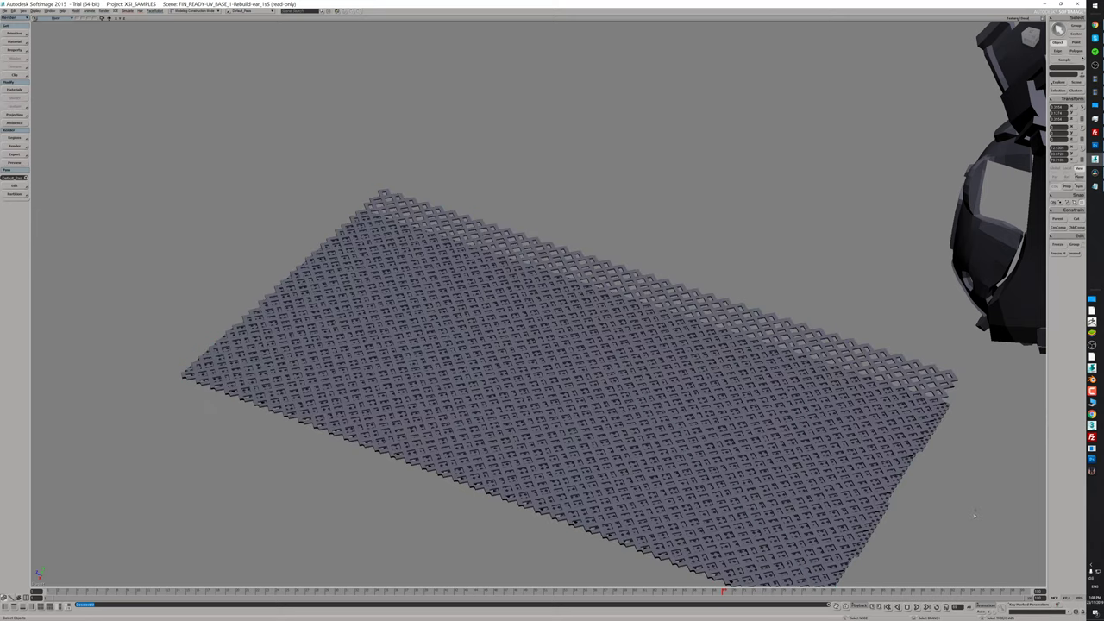
click(882, 514)
click(245, 450)
click(259, 406)
scroll(494, 368, down, 3)
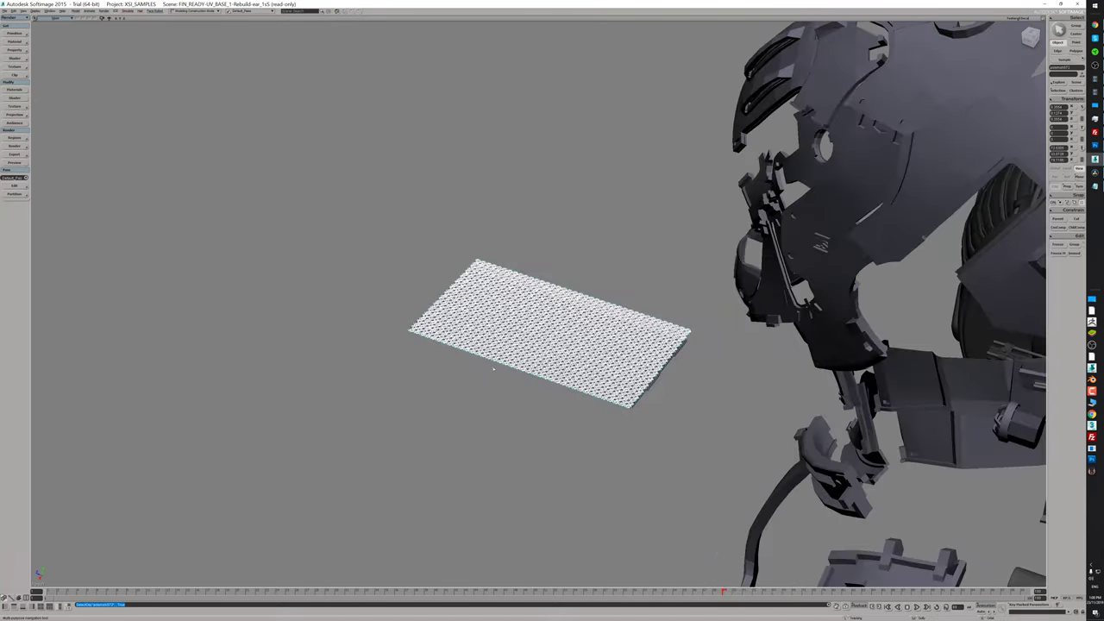
middle_drag(624, 446, 347, 359)
Examine the detached ear disc, selecting its outer ring, the plate around the orange latch and the ring's edges.
click(308, 296)
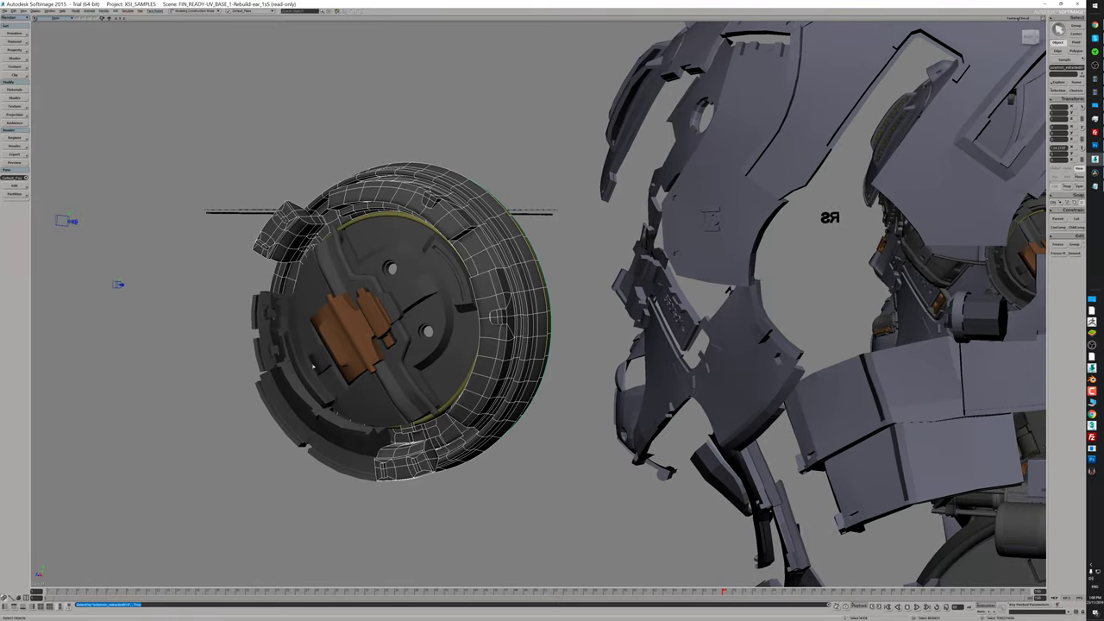
click(276, 345)
middle_drag(276, 345, 448, 464)
click(448, 464)
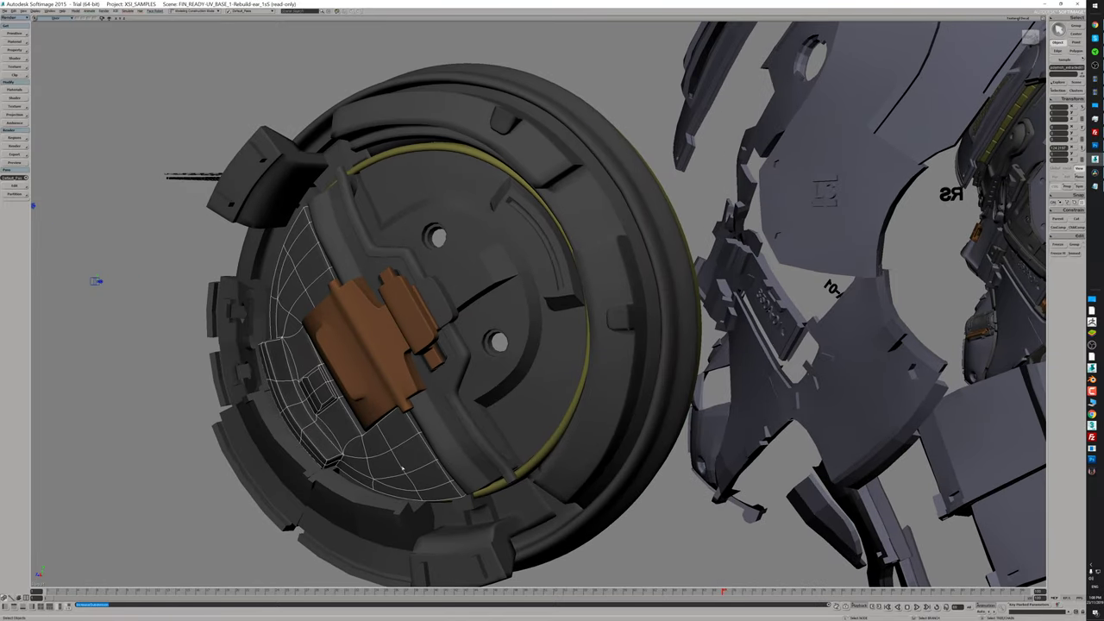
click(576, 212)
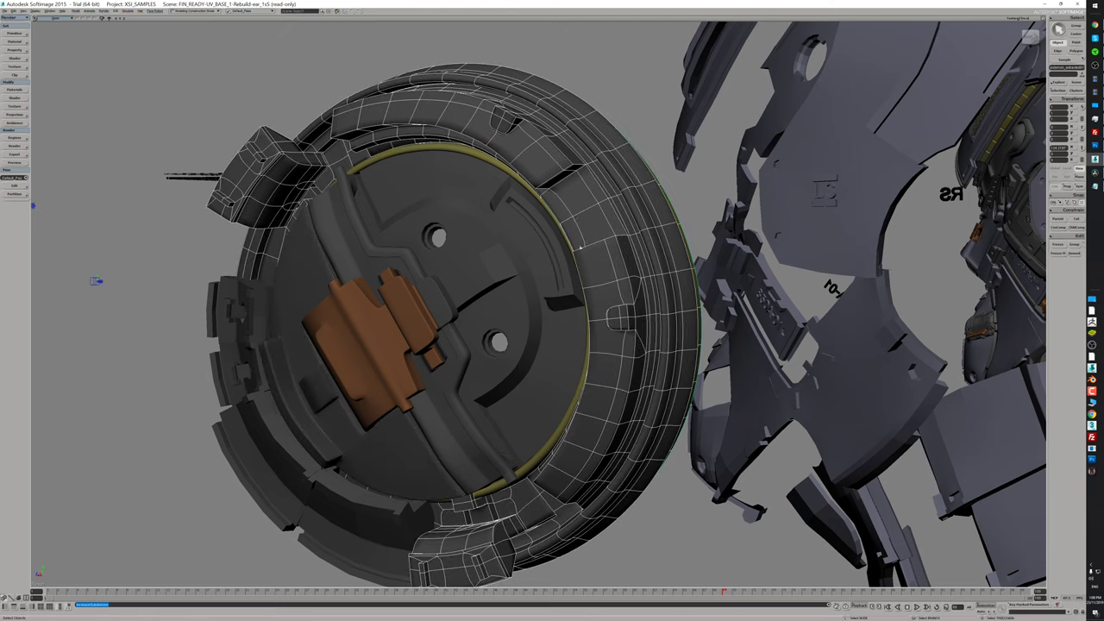
click(584, 257)
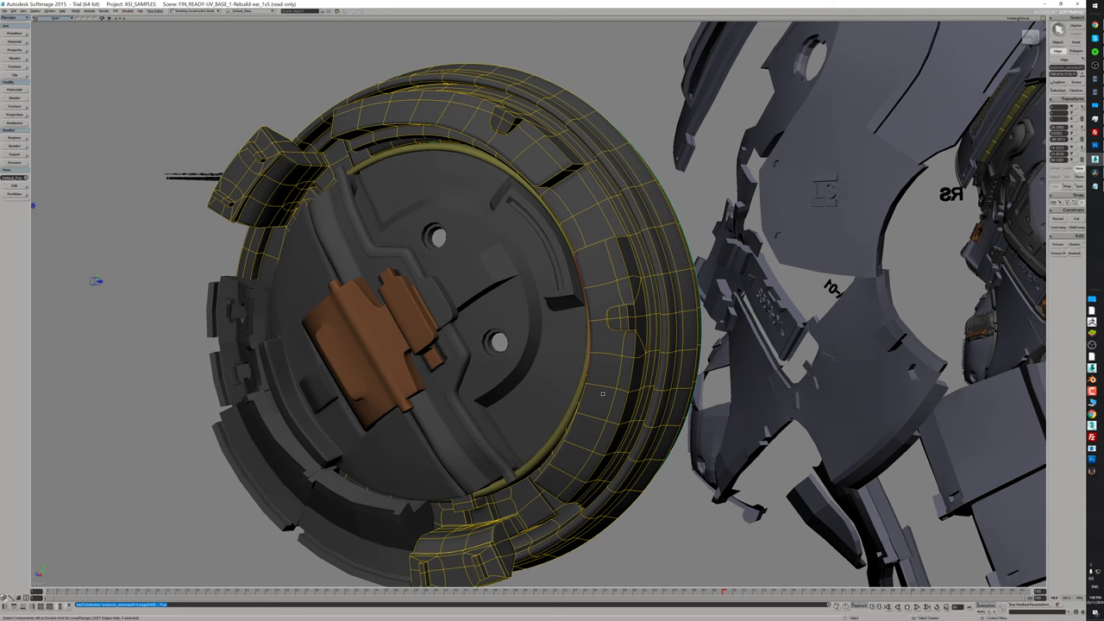
middle_drag(602, 394, 930, 81)
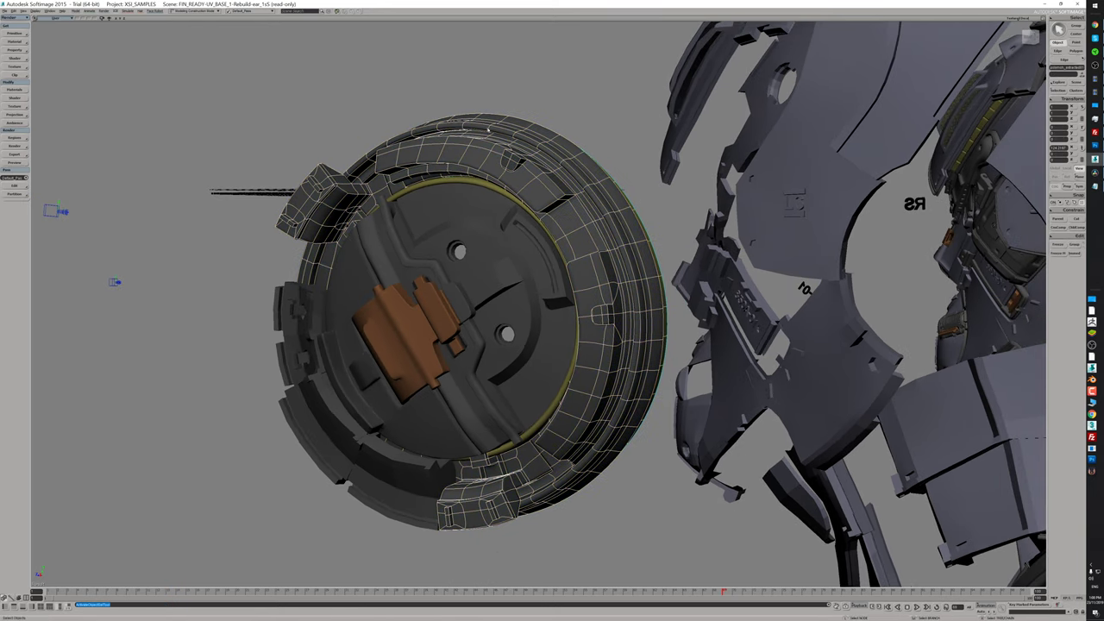
Inspect the wireframes of the two inner plates on either side of the ear disc's crossbar.
click(539, 279)
key(f)
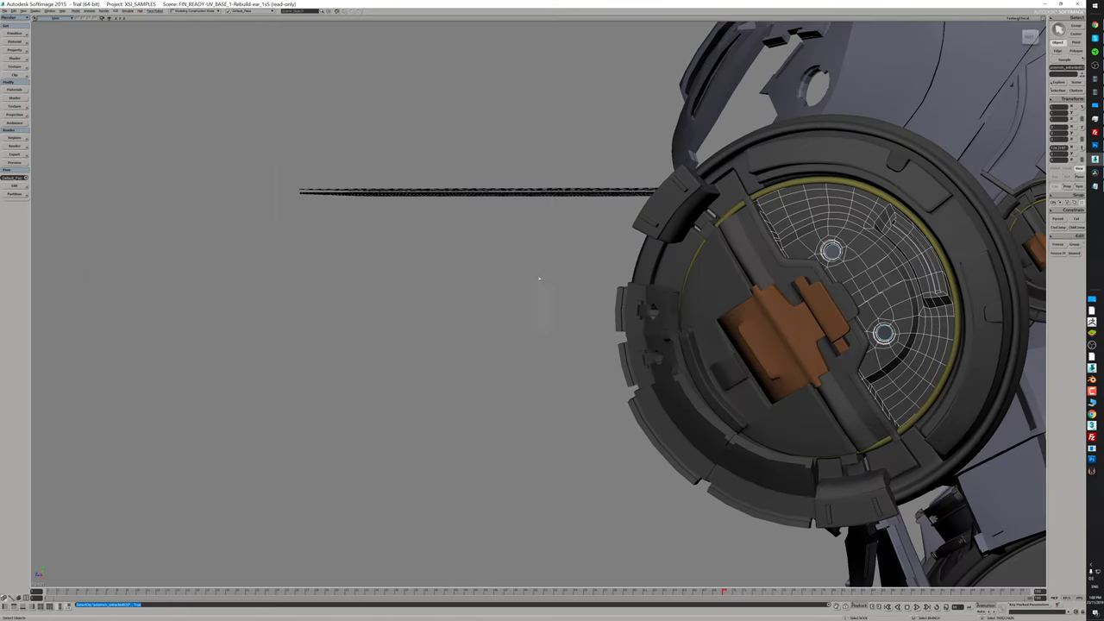
click(742, 341)
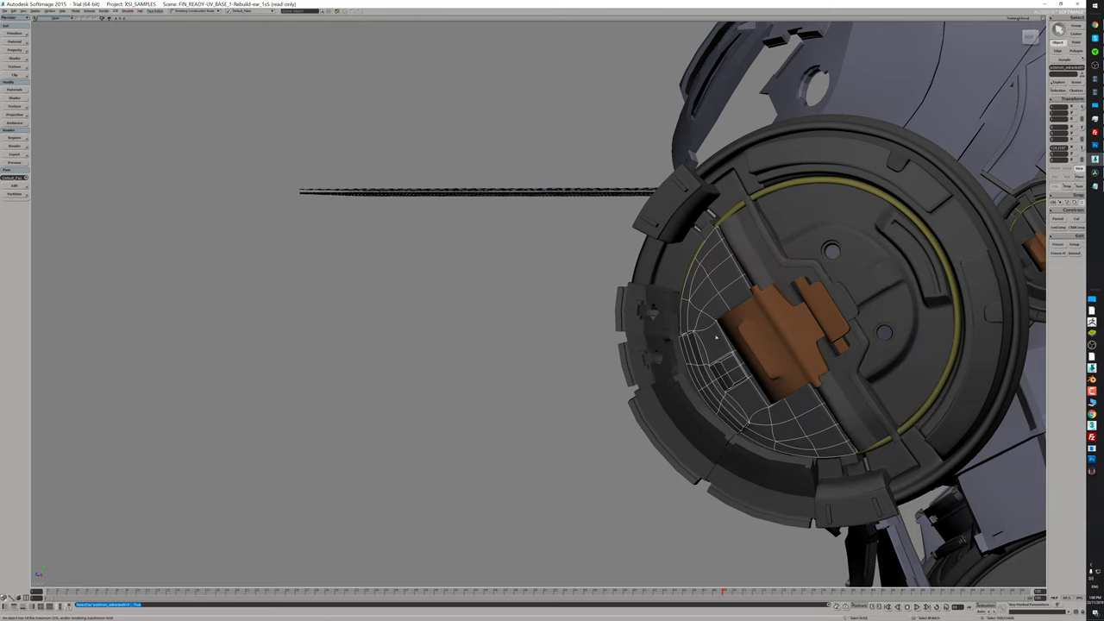
middle_drag(742, 341, 746, 345)
middle_drag(597, 424, 599, 408)
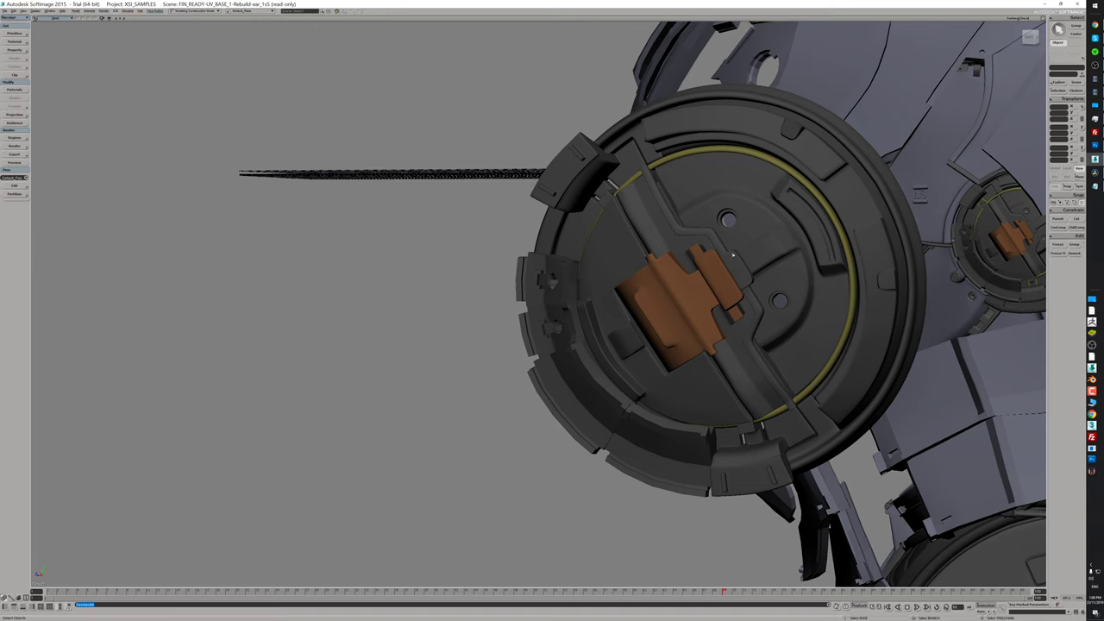
Inspect the ear disc from several angles, selecting its outer ring to check the topology.
click(733, 255)
middle_drag(732, 255, 796, 213)
click(655, 415)
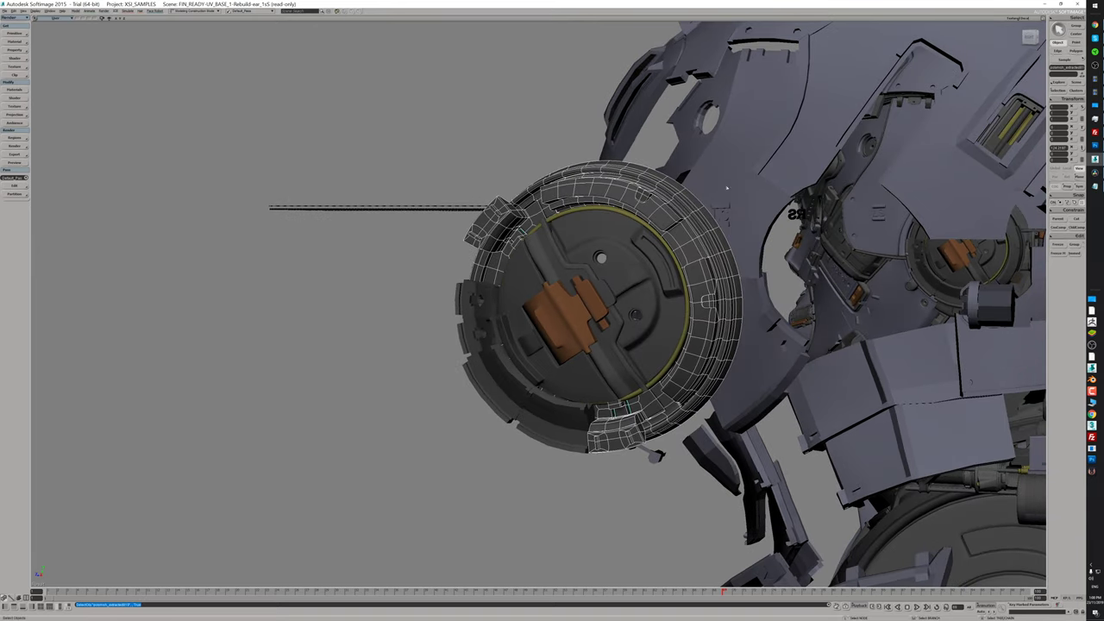
click(652, 259)
middle_drag(651, 259, 618, 319)
click(550, 363)
middle_drag(549, 363, 535, 464)
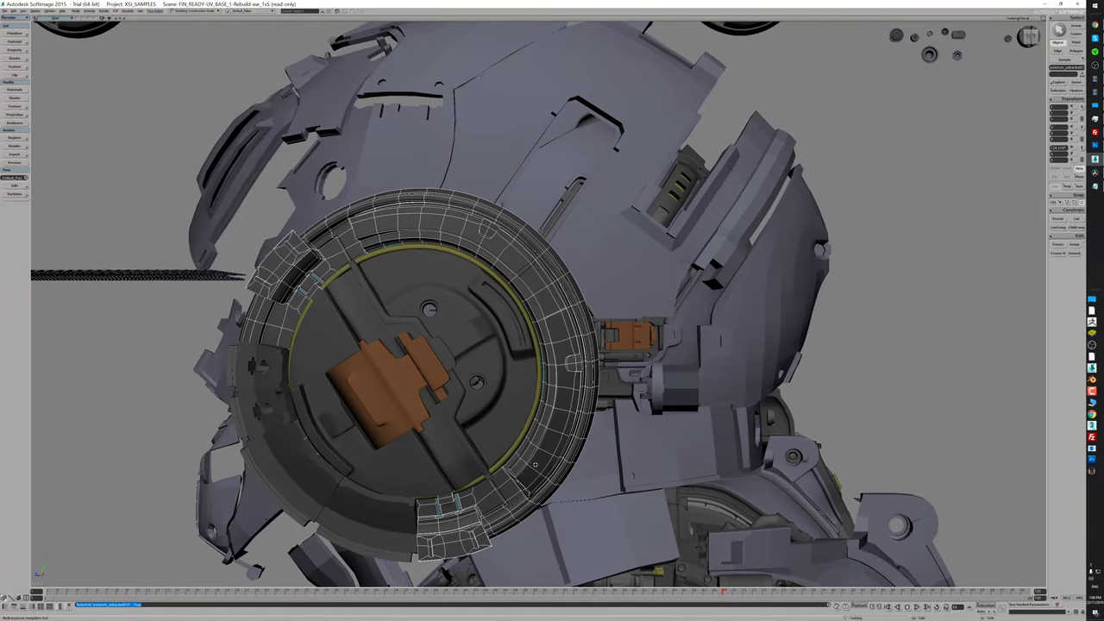
Select the helmet's armour panels together with the ear disc's ring, inspect their wireframes and clear the selection.
click(430, 403)
key(ctrl+shift+i)
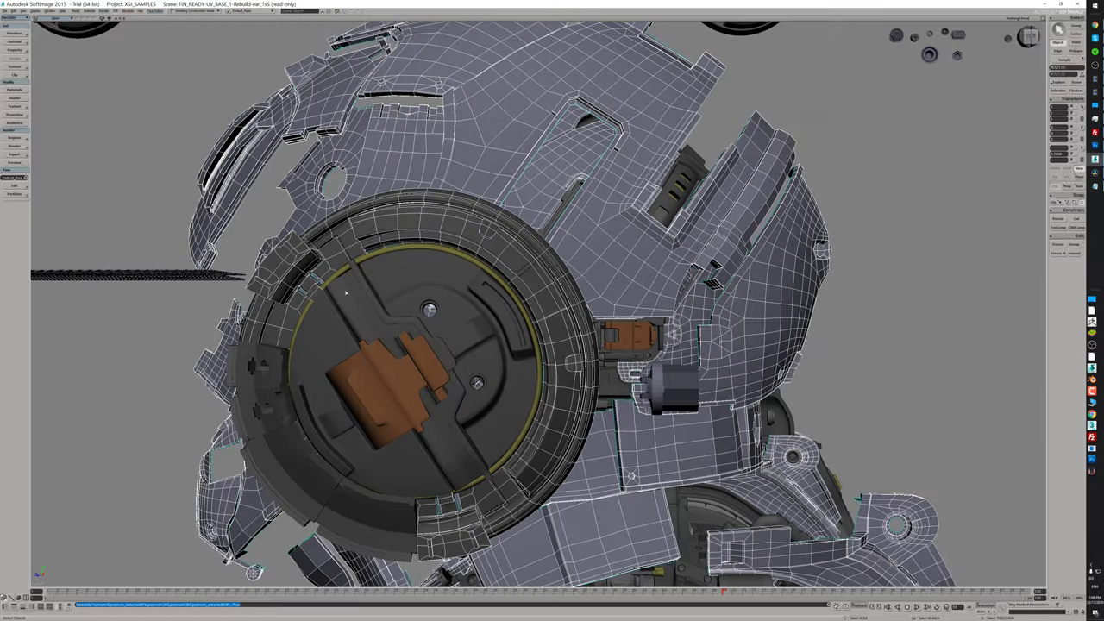
middle_drag(453, 230, 371, 237)
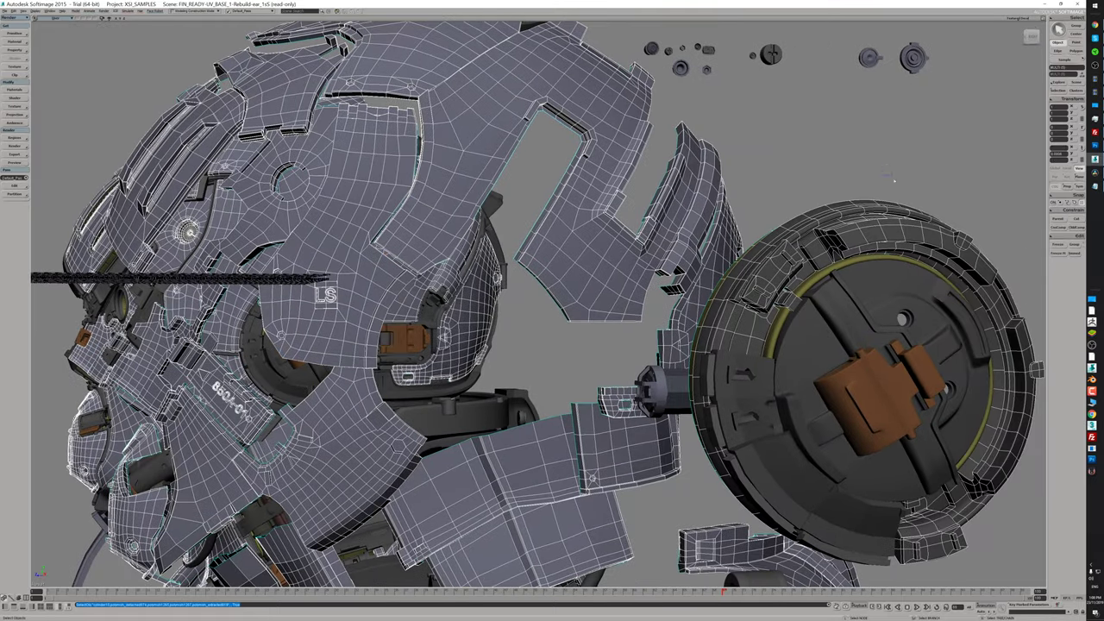
click(894, 180)
middle_drag(894, 181, 894, 207)
middle_drag(689, 326, 880, 452)
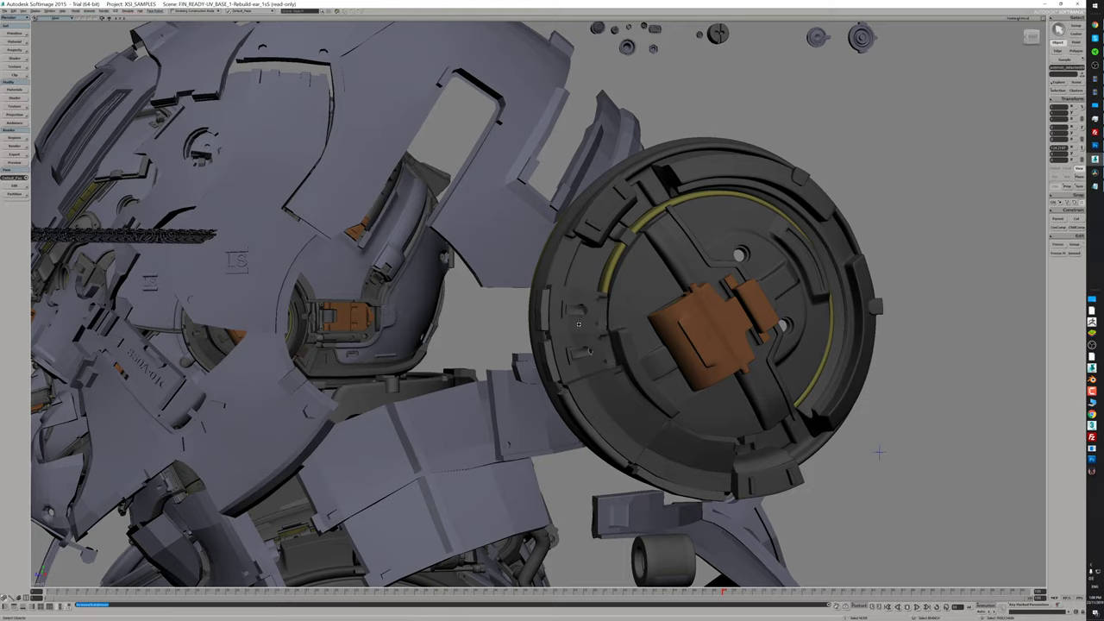
Examine the spare ear disc's rim block, the loose screws and caps beside the head, and the branching support frame.
middle_drag(879, 452, 451, 459)
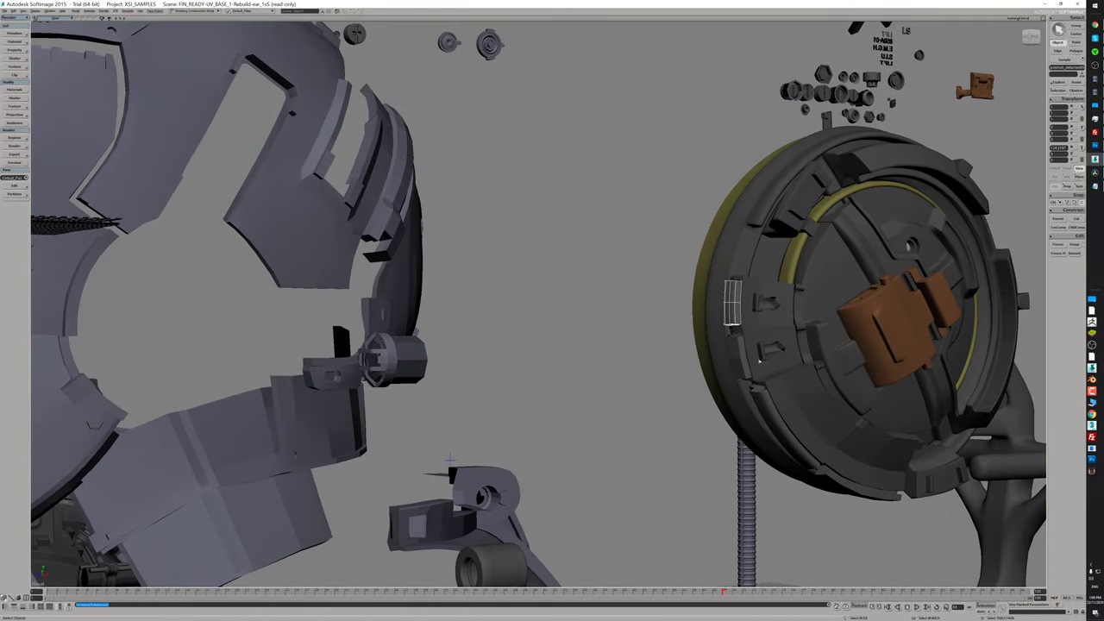
middle_drag(870, 329, 639, 246)
middle_drag(789, 453, 591, 247)
middle_drag(320, 351, 398, 330)
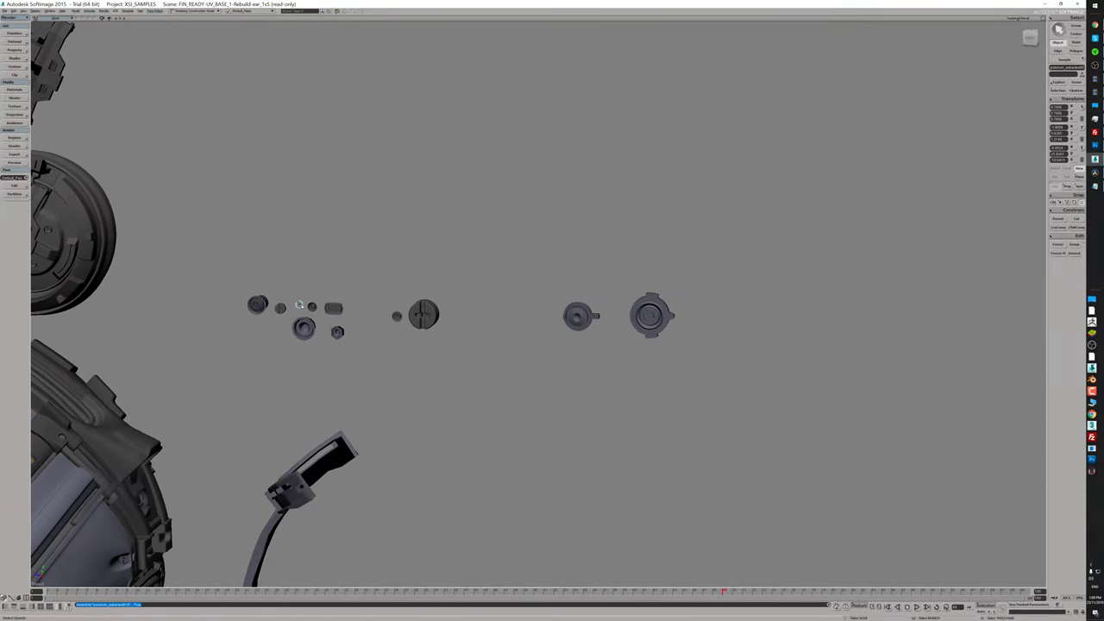
middle_drag(350, 531, 728, 367)
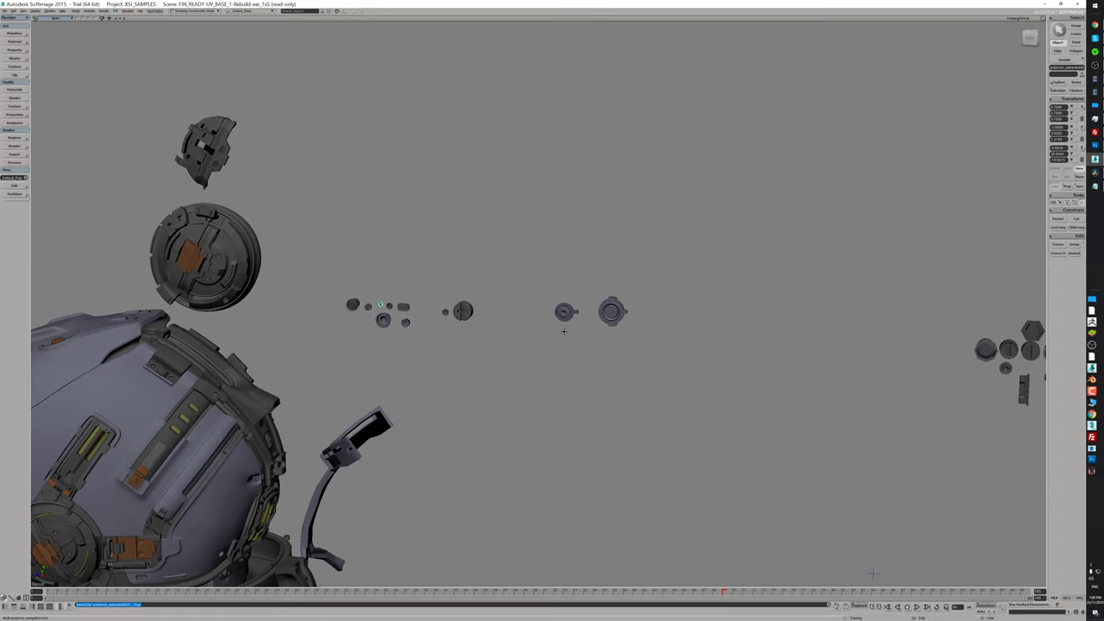
middle_drag(706, 331, 592, 173)
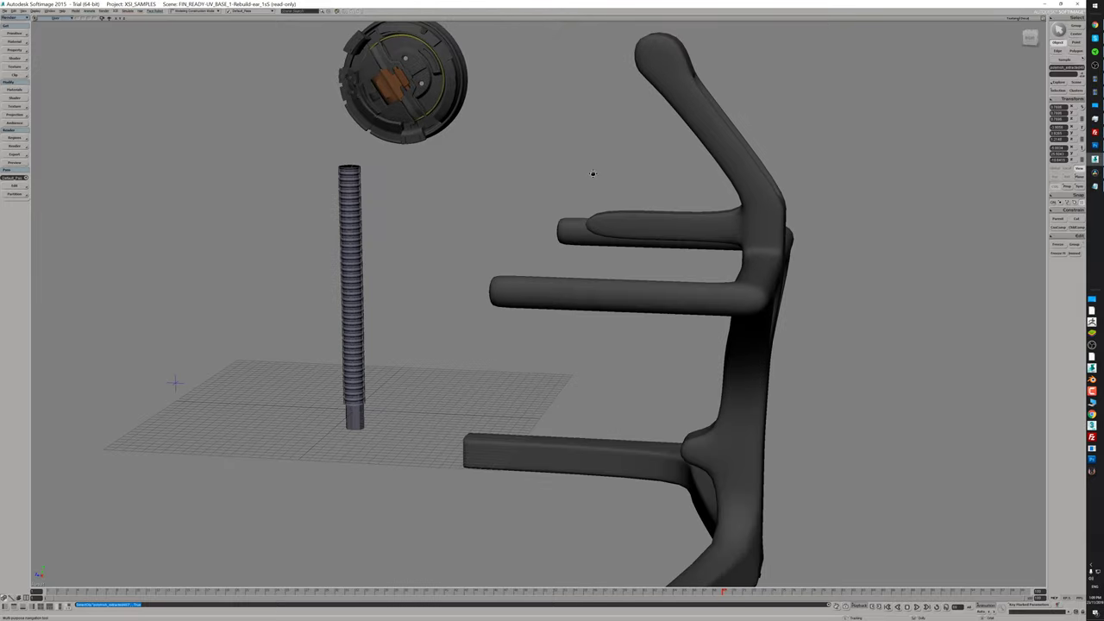
Move the ribbed tube sideways off the notched strip inside it, and deselect it to view both pieces.
mouse_move(786, 176)
middle_down()
mouse_move(557, 328)
mouse_move(449, 369)
middle_up()
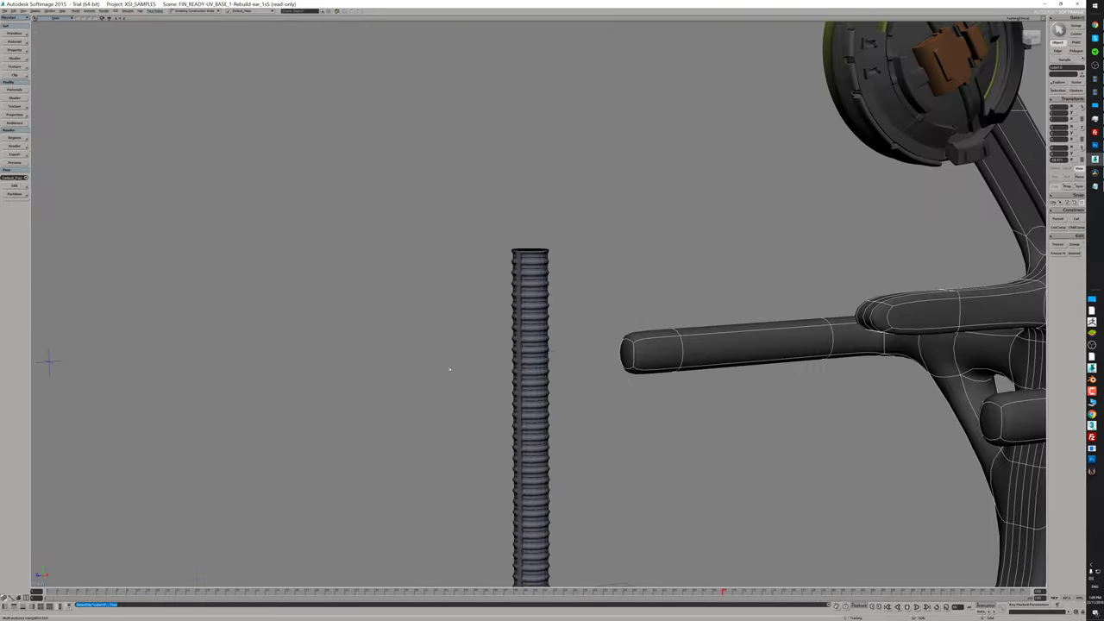
click(539, 348)
drag(539, 347, 418, 357)
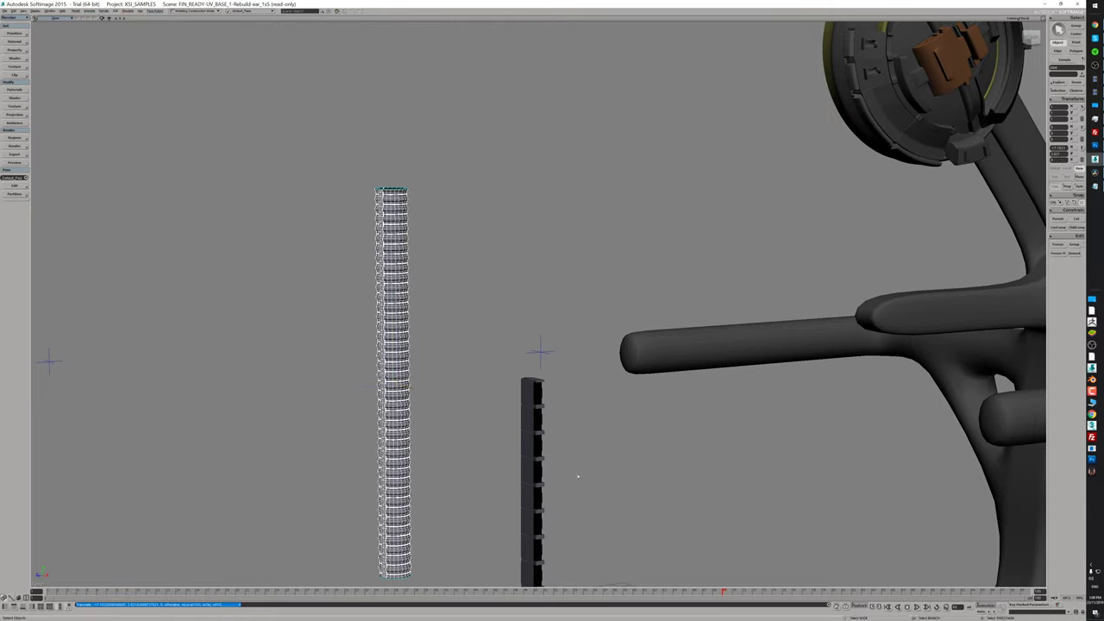
click(306, 377)
middle_drag(305, 377, 665, 422)
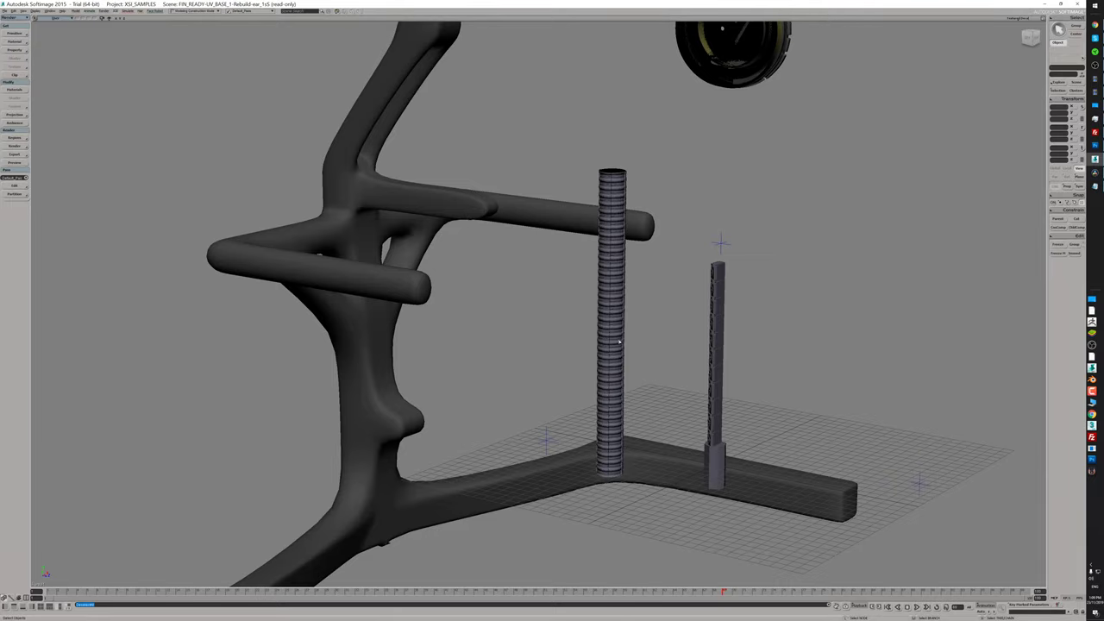
Inspect the ribbed tube along its length and from several angles, selecting it to check its wireframe.
middle_drag(619, 343, 387, 380)
middle_drag(354, 300, 435, 314)
click(432, 259)
click(533, 350)
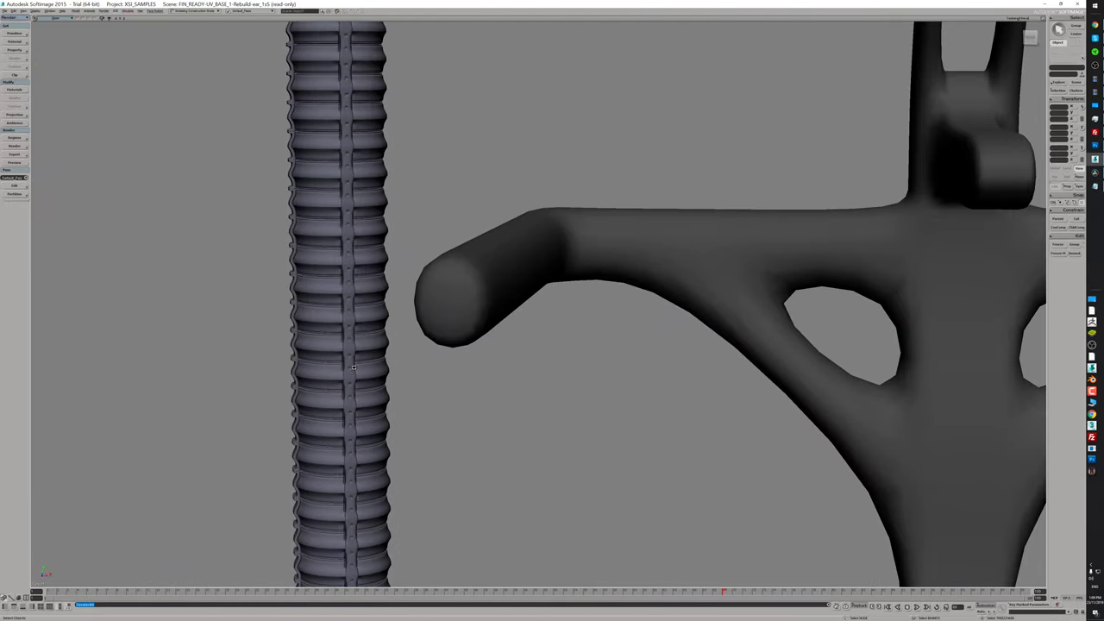
middle_drag(353, 367, 432, 405)
click(431, 405)
scroll(427, 431, up, 5)
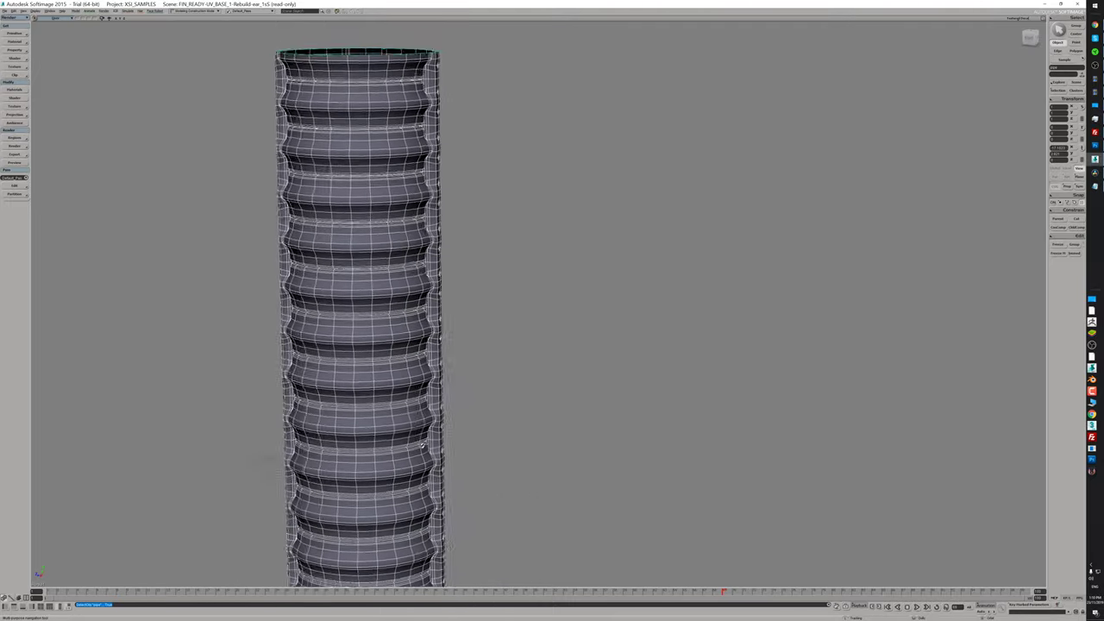
scroll(422, 445, down, 3)
middle_drag(423, 445, 384, 285)
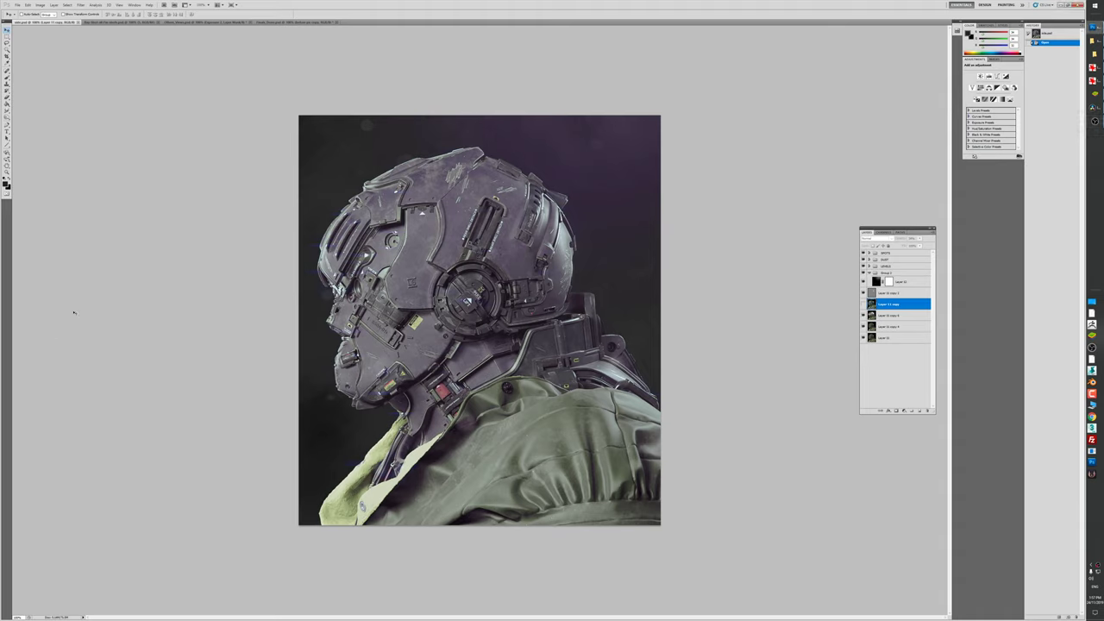
Switch to Photoshop, zoom in on the helmet render and examine its details with the top layer group selected.
click(7, 171)
click(480, 308)
drag(480, 308, 539, 370)
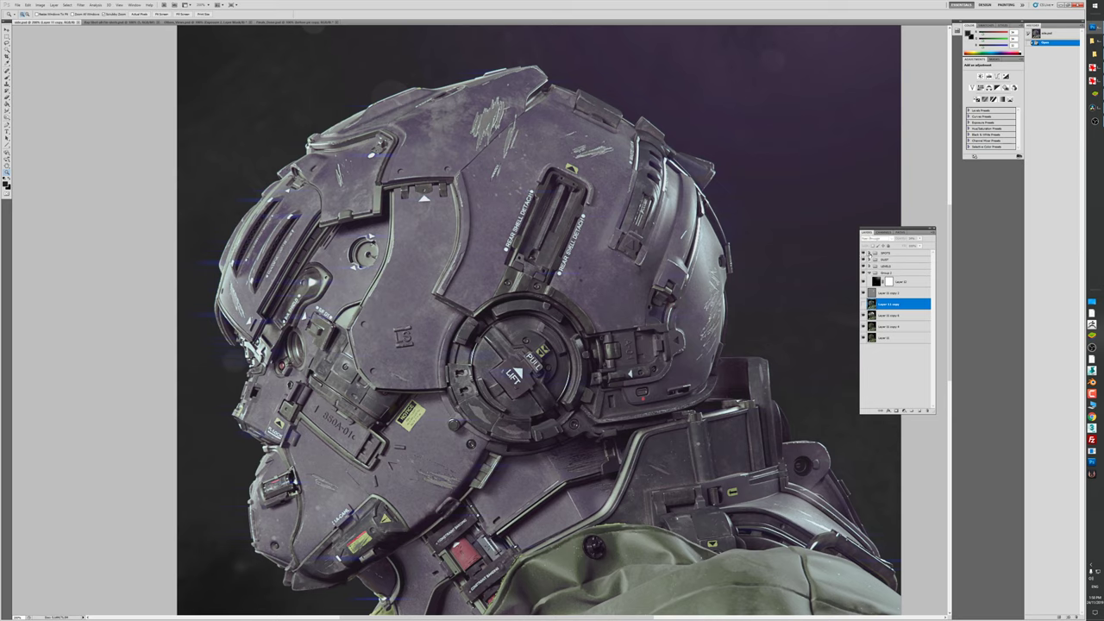
click(880, 253)
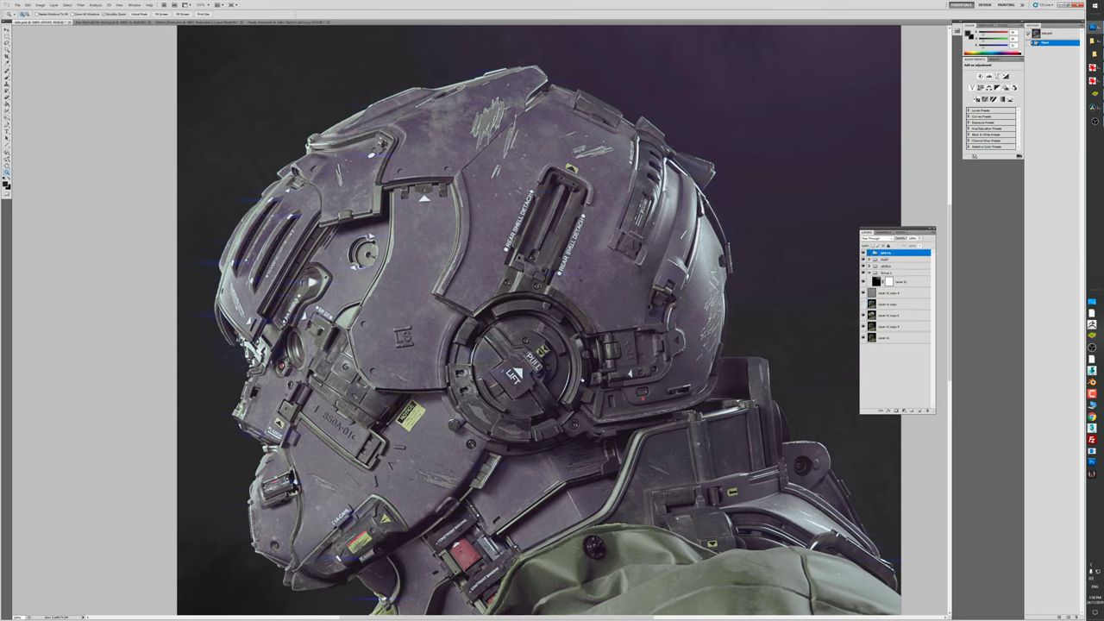
drag(549, 278, 553, 168)
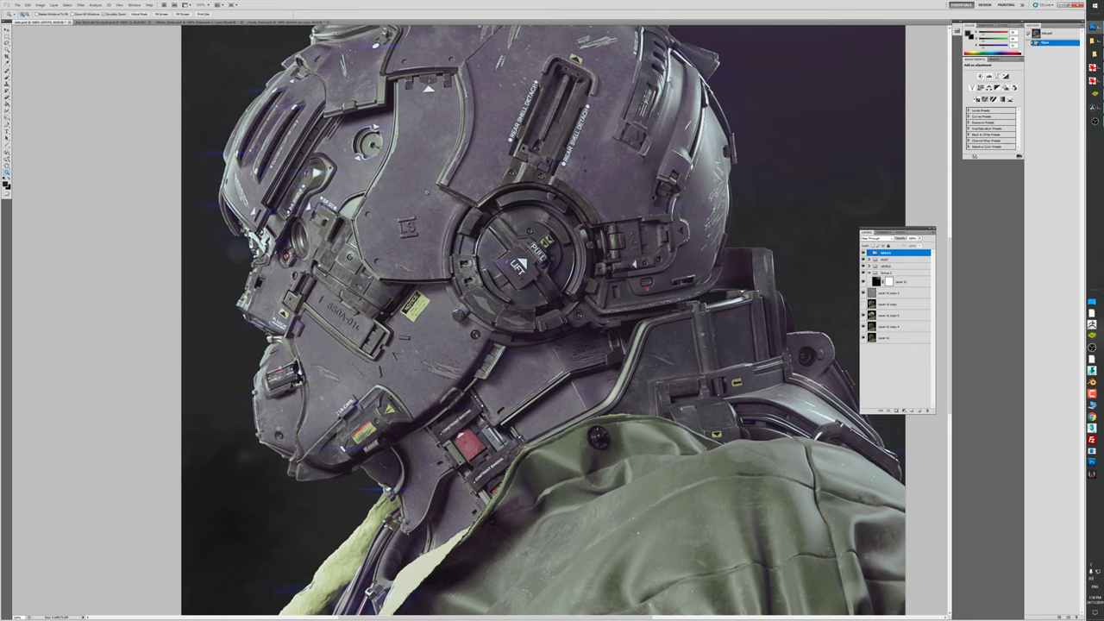
right_click(425, 191)
key(Escape)
right_click(749, 227)
key(Escape)
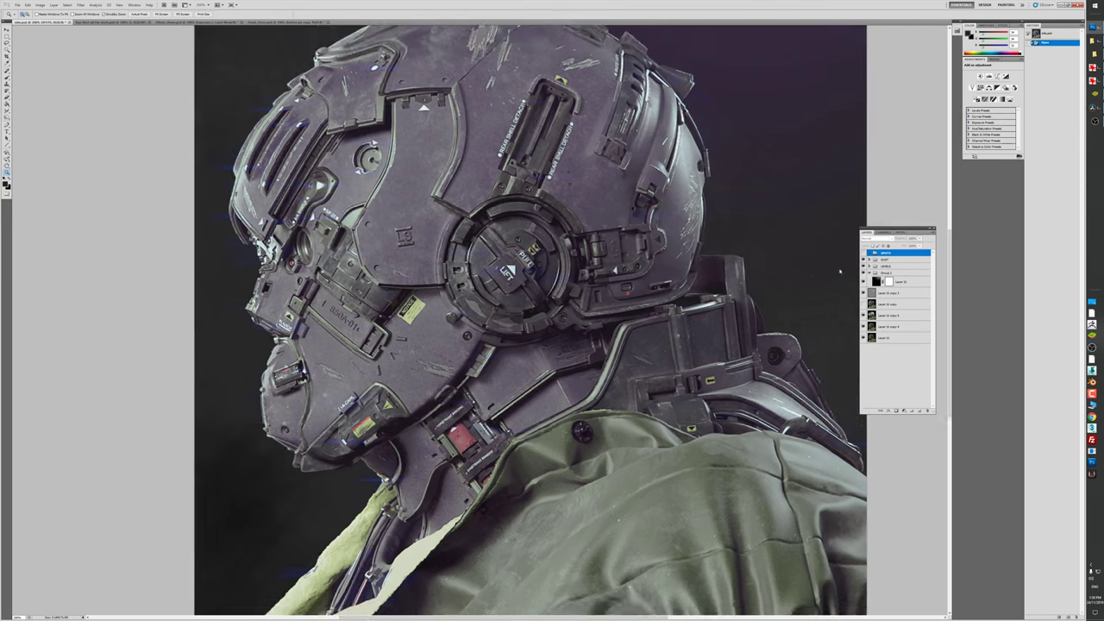
drag(749, 259, 643, 279)
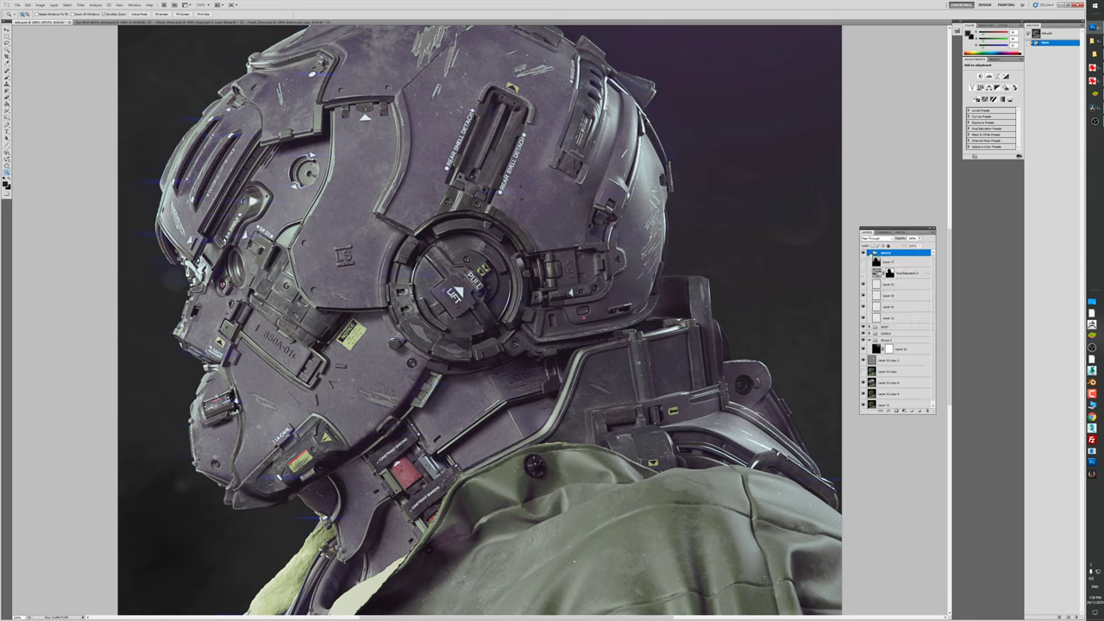
Expand the top layer group and set the opacity of its uppermost visible Soft Light layer to 100%.
click(869, 253)
click(876, 285)
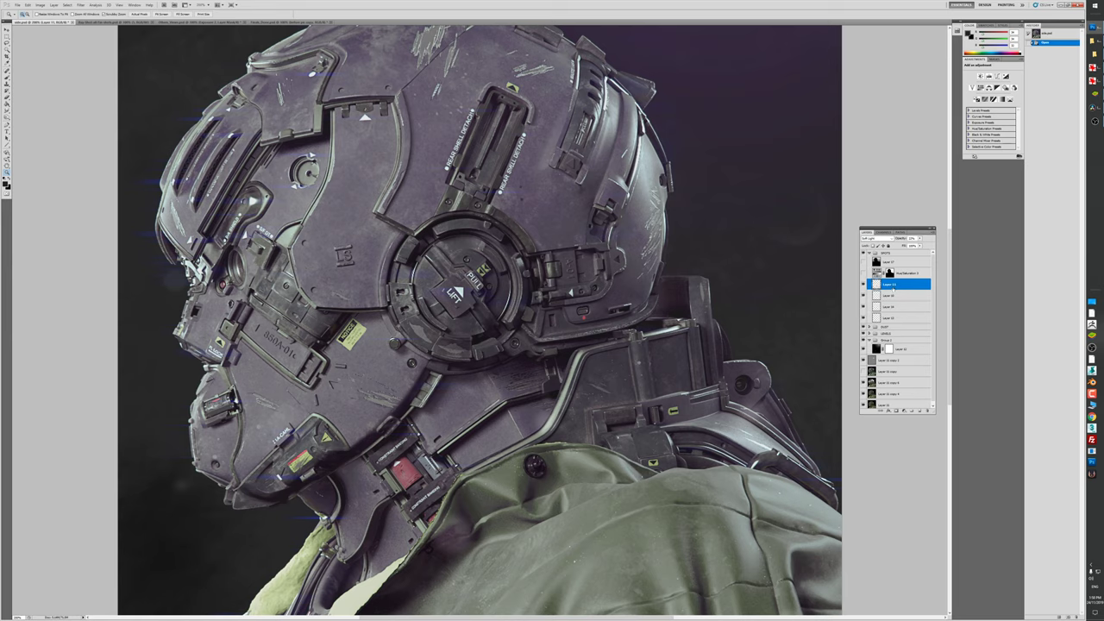
drag(919, 239, 932, 244)
Set the opacity of the Screen layer and the bottom layer in the top group to 100%.
click(897, 297)
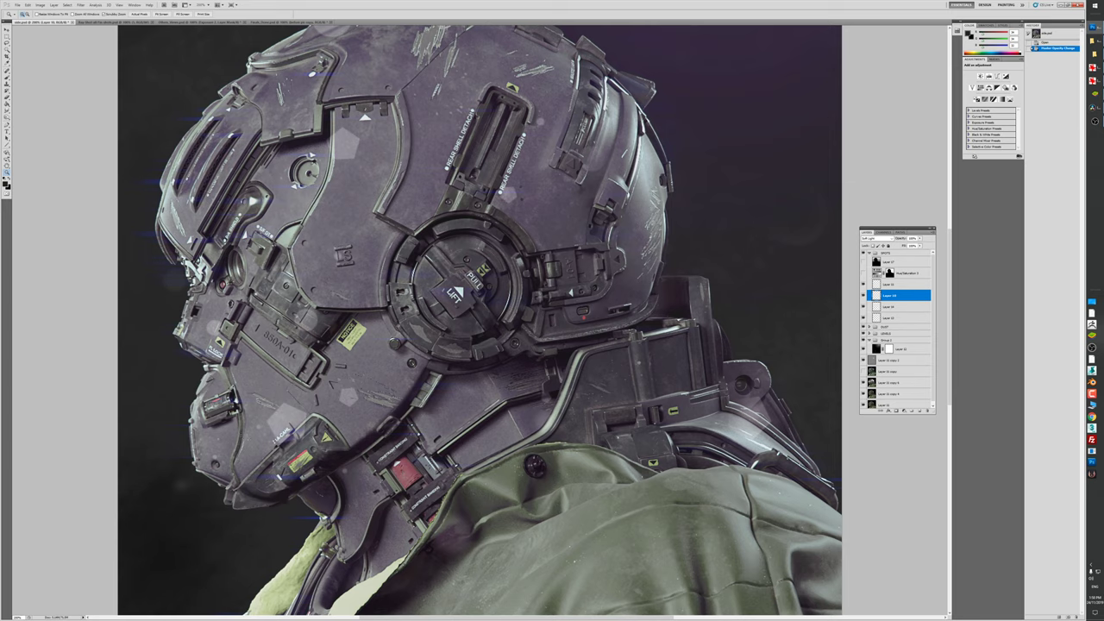
click(903, 311)
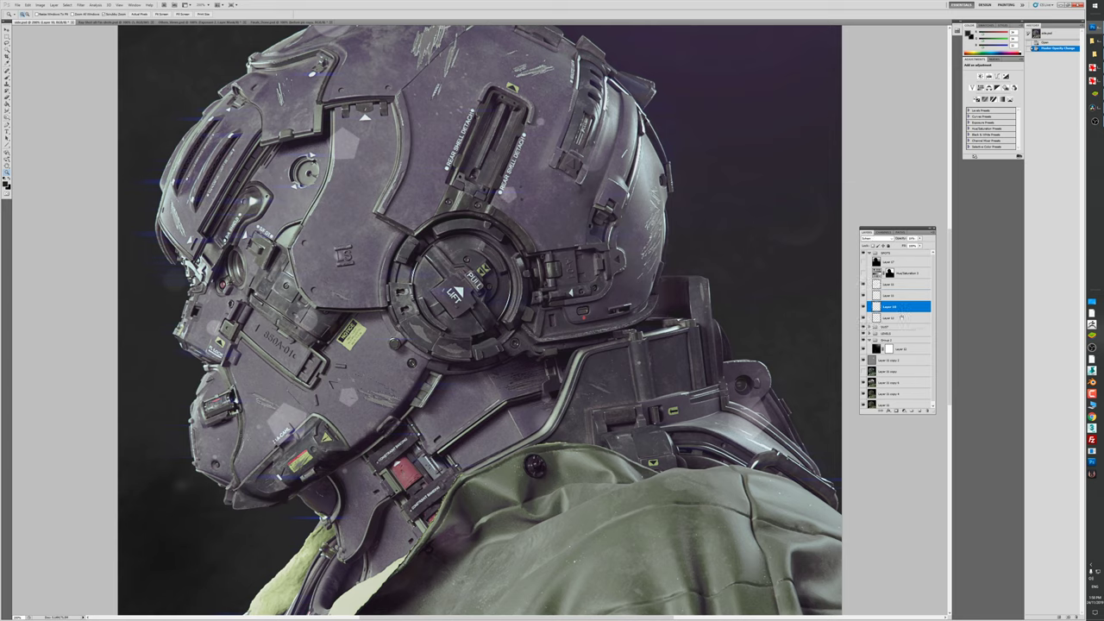
drag(920, 238, 937, 245)
click(920, 239)
click(931, 245)
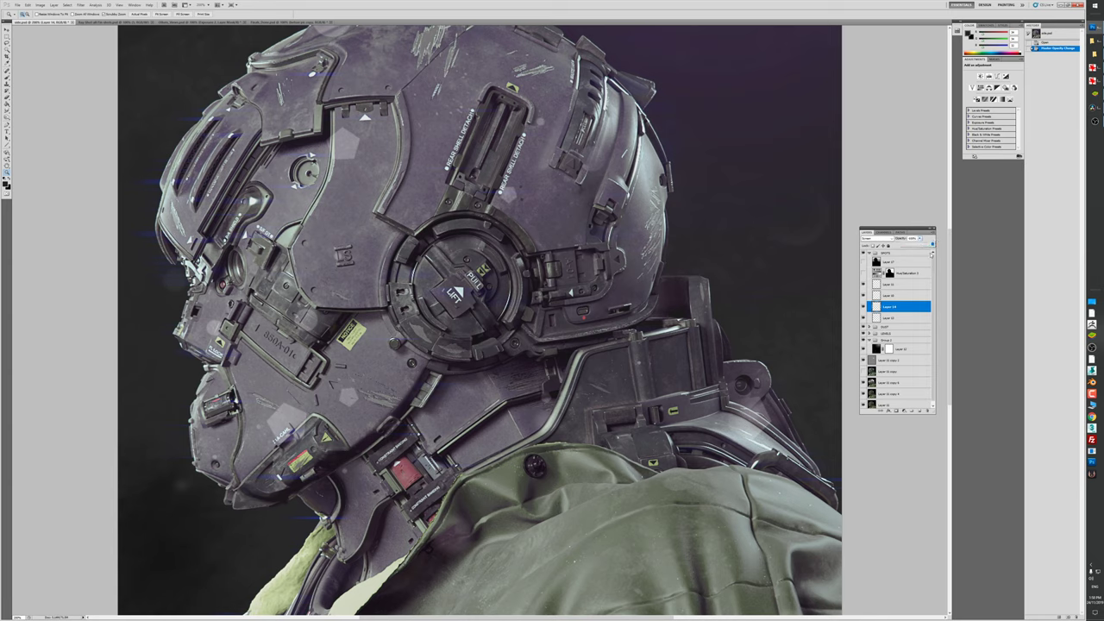
click(906, 317)
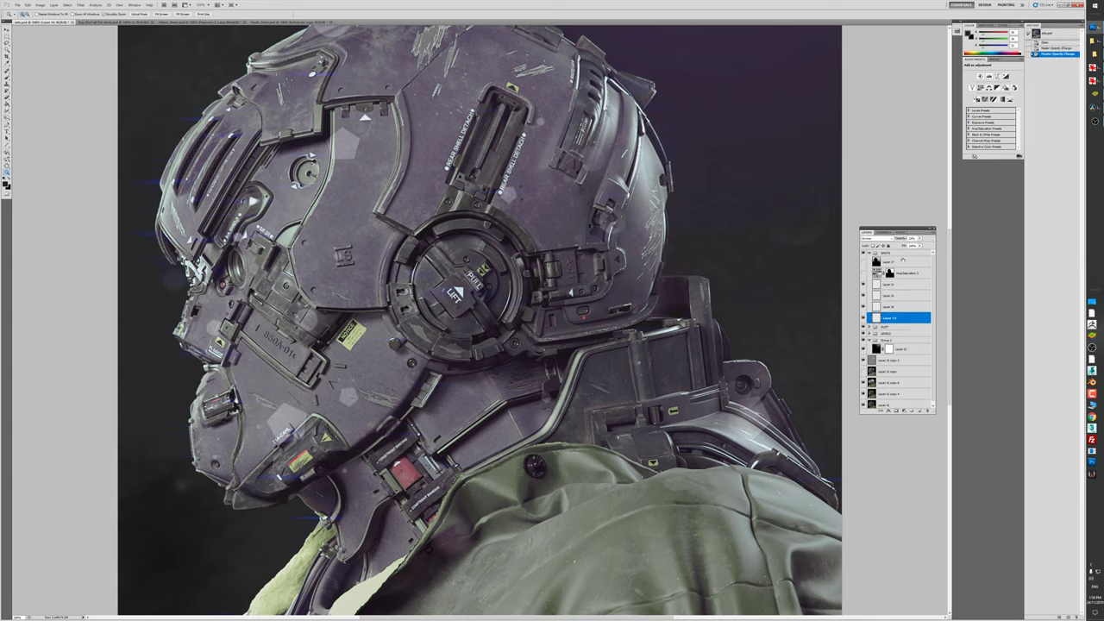
click(920, 239)
drag(910, 245, 931, 245)
click(772, 233)
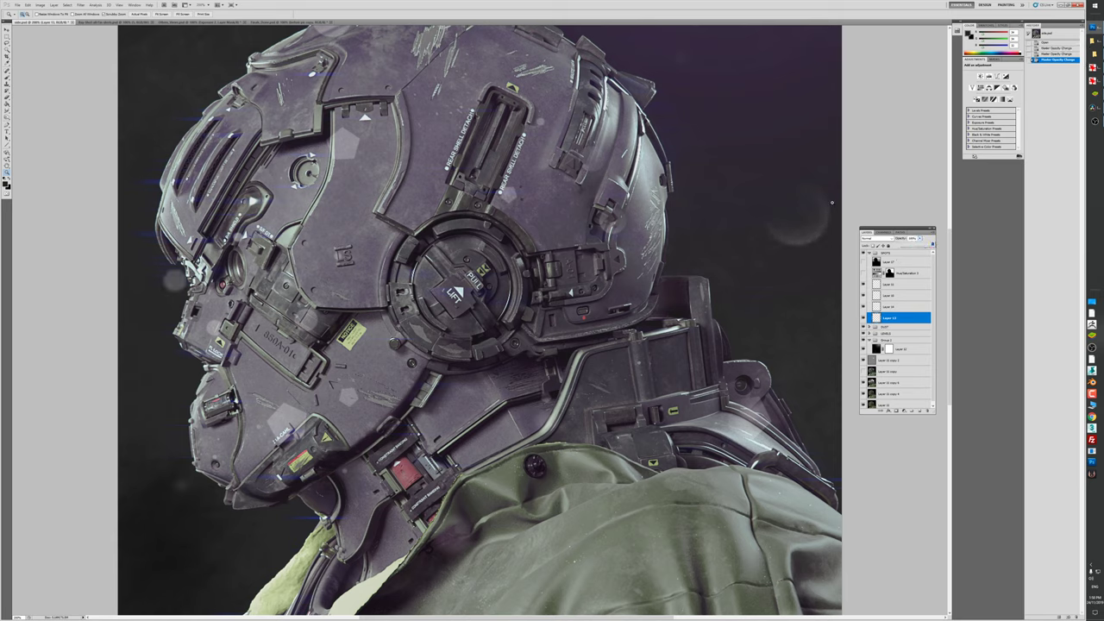
Examine the whole composition and the helmet up close with the light spot group's visibility switched off.
right_click(588, 227)
click(574, 216)
right_click(572, 214)
click(596, 252)
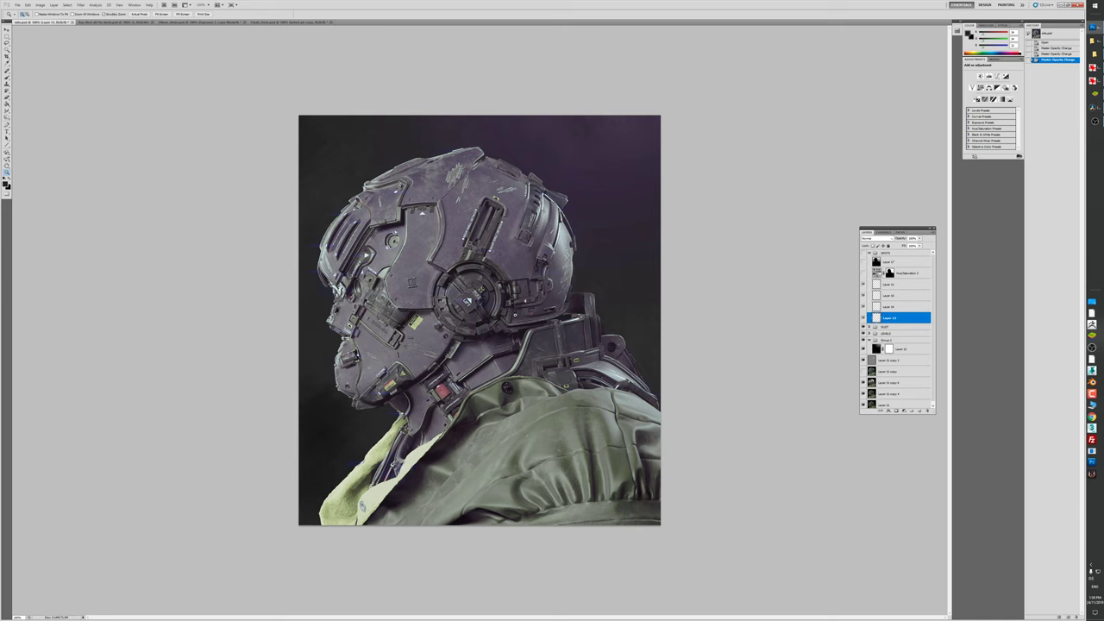
click(531, 313)
right_click(515, 316)
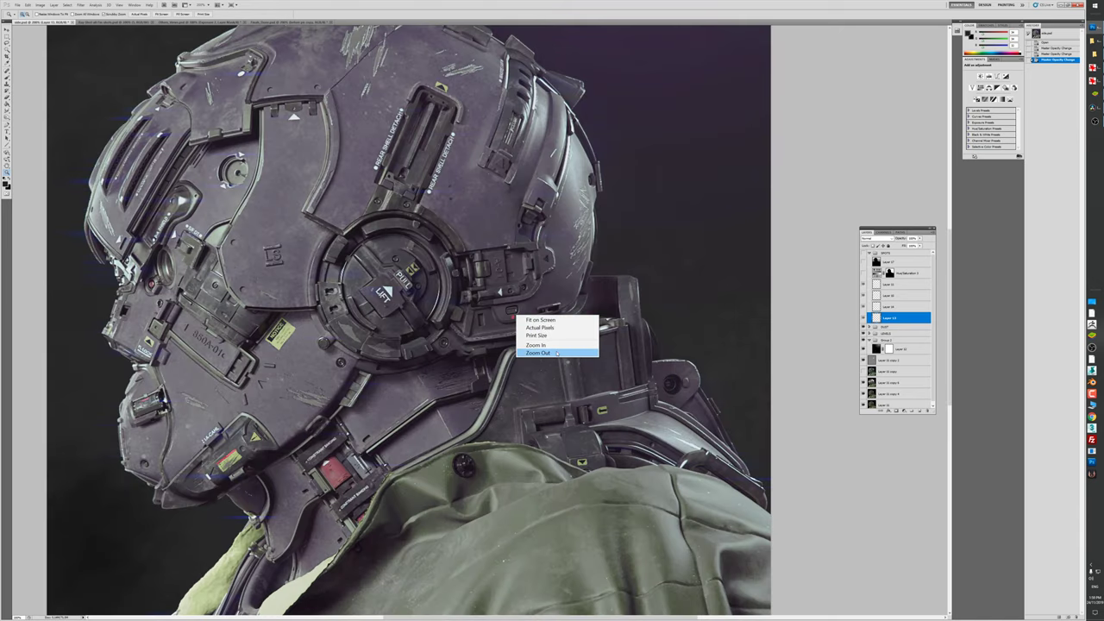
click(539, 353)
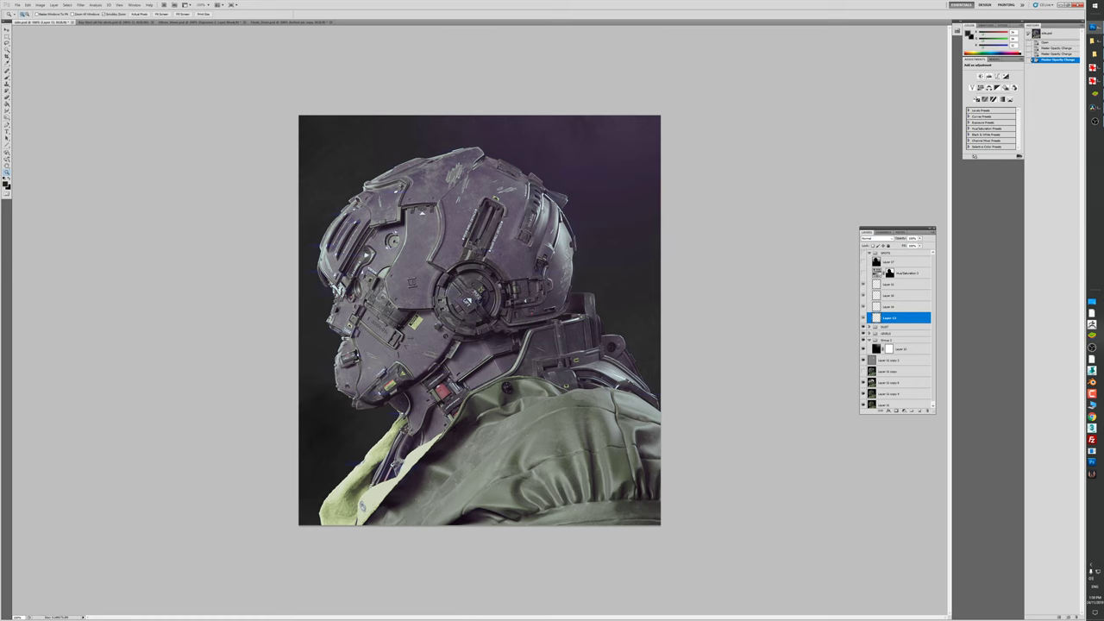
key(ctrl+plus)
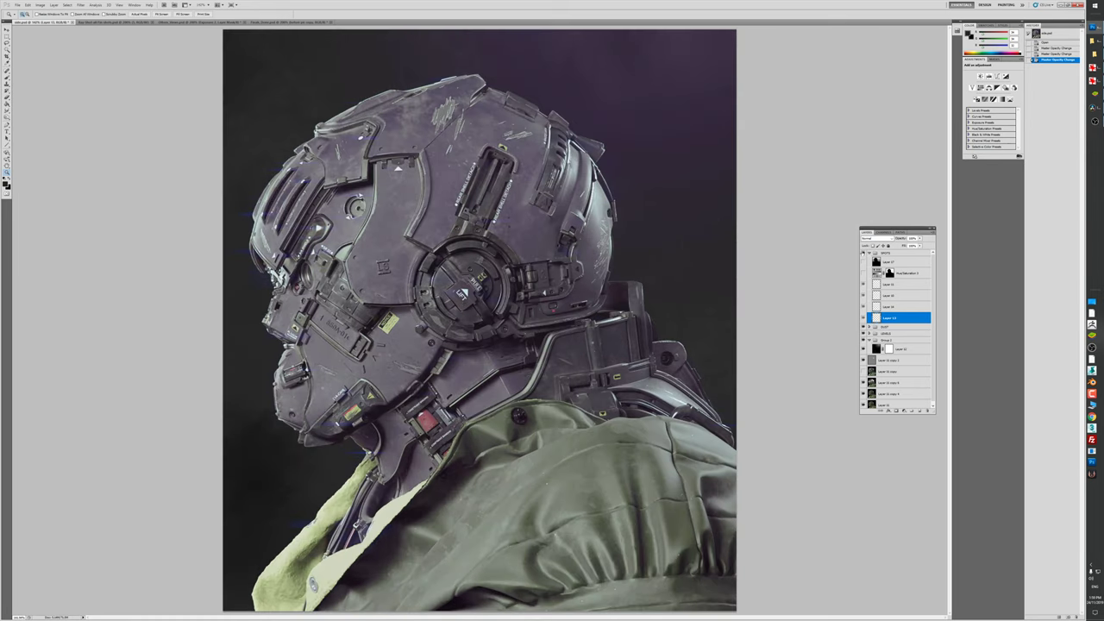
Collapse the top layer group, select the third group and hide the DUST group.
click(864, 262)
click(864, 262)
click(870, 253)
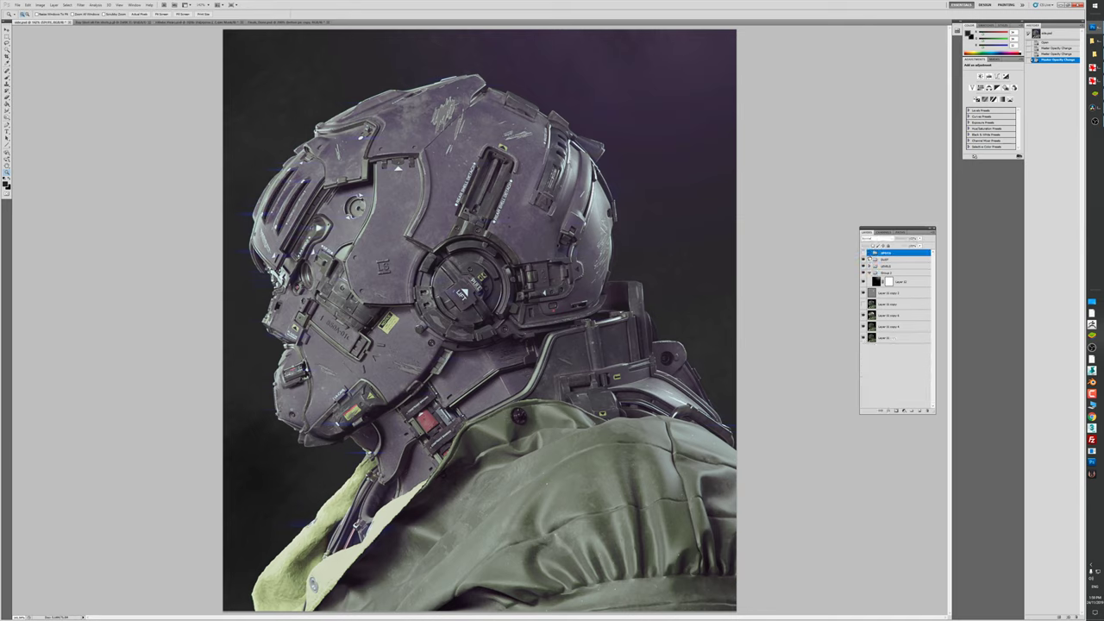
click(872, 265)
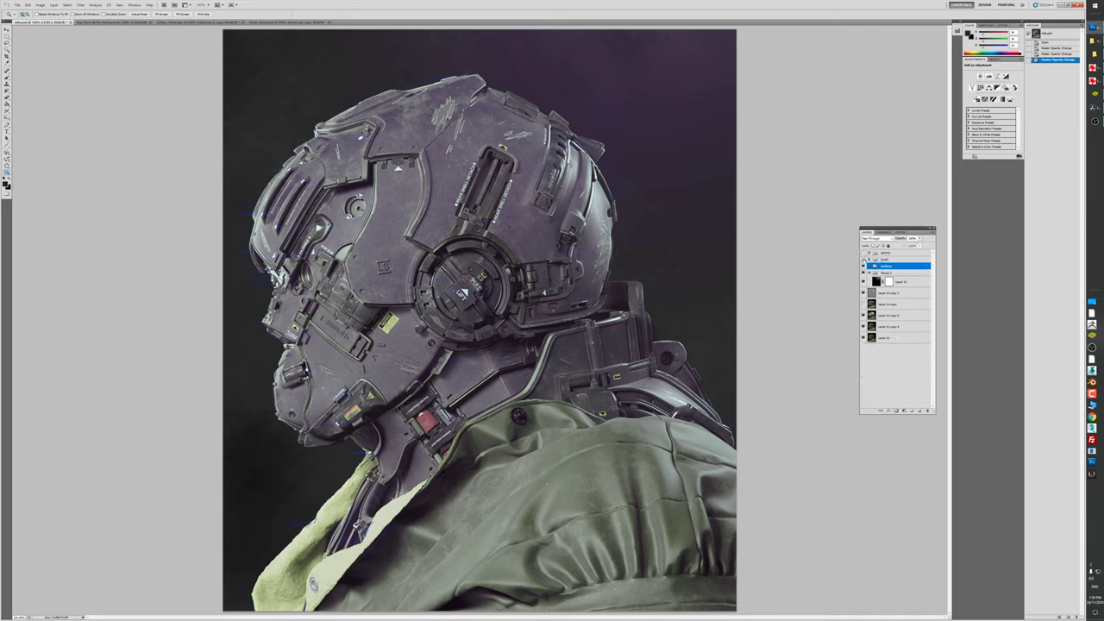
click(864, 265)
click(863, 265)
click(864, 265)
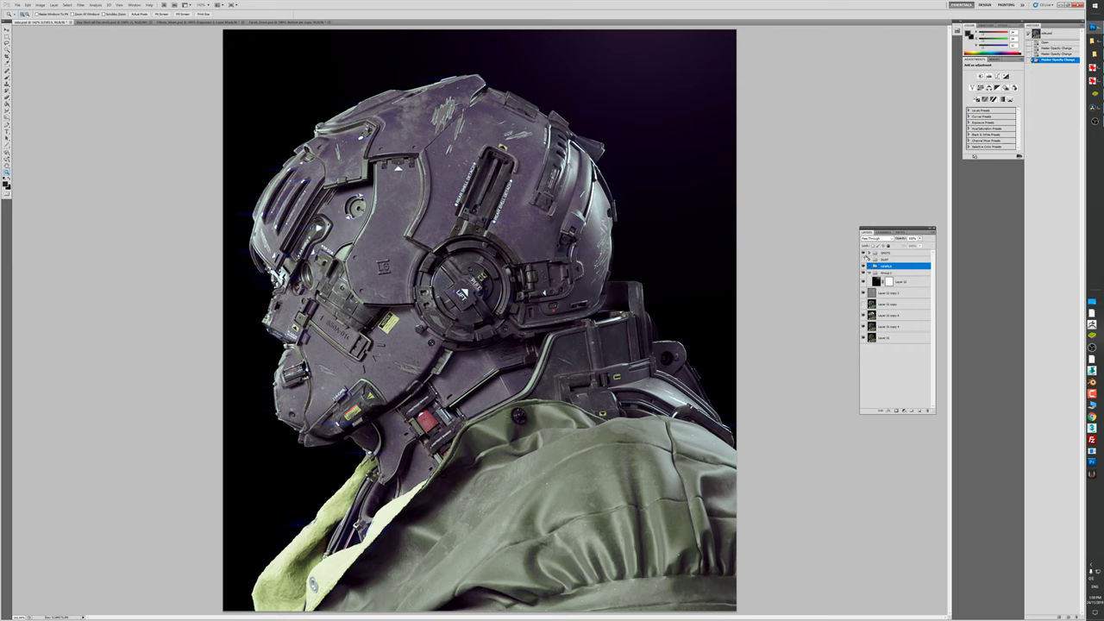
Toggle the light spot and DUST groups to compare the render with and without them, leaving both hidden.
click(864, 259)
key(ctrl+plus)
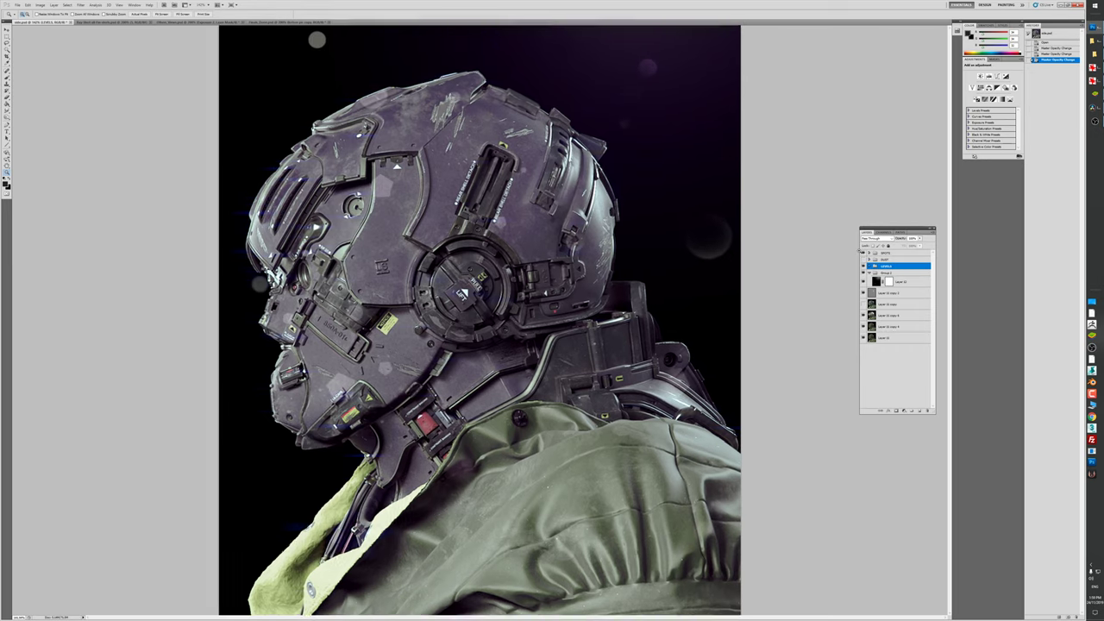
key(ctrl+plus)
right_click(692, 274)
click(716, 312)
key(ctrl+minus)
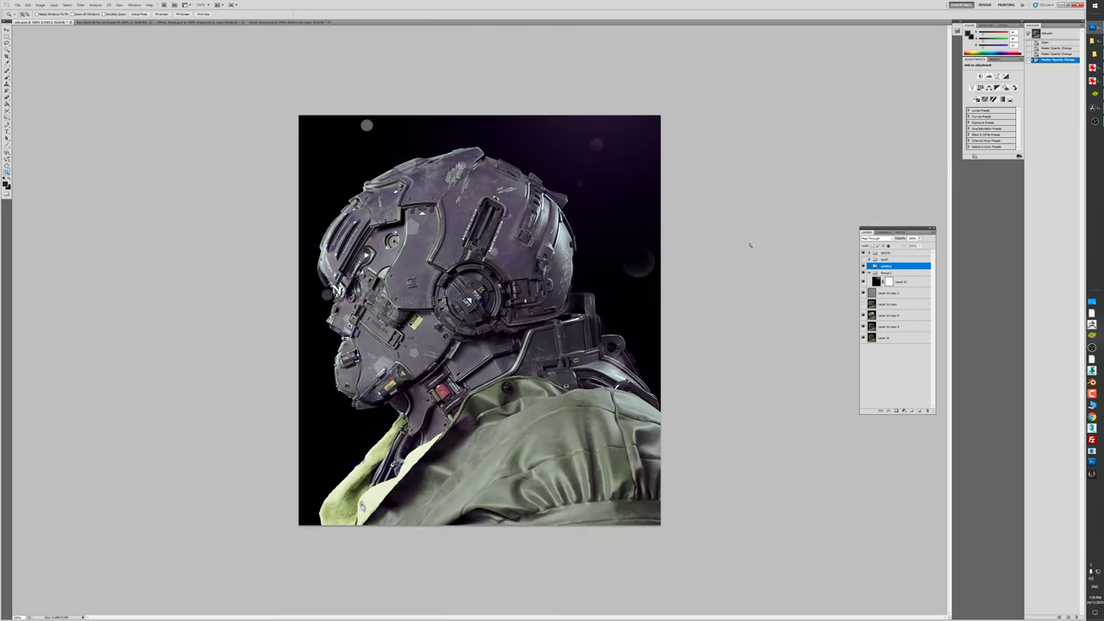
right_click(501, 230)
key(Escape)
click(863, 259)
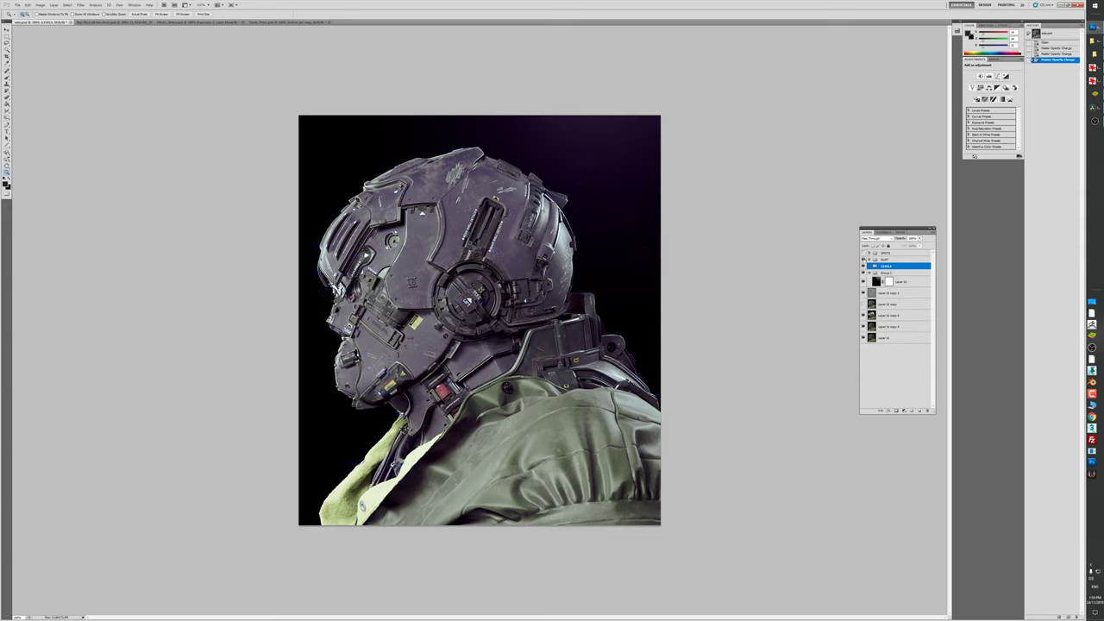
click(864, 258)
key(ctrl+z)
key(ctrl+0)
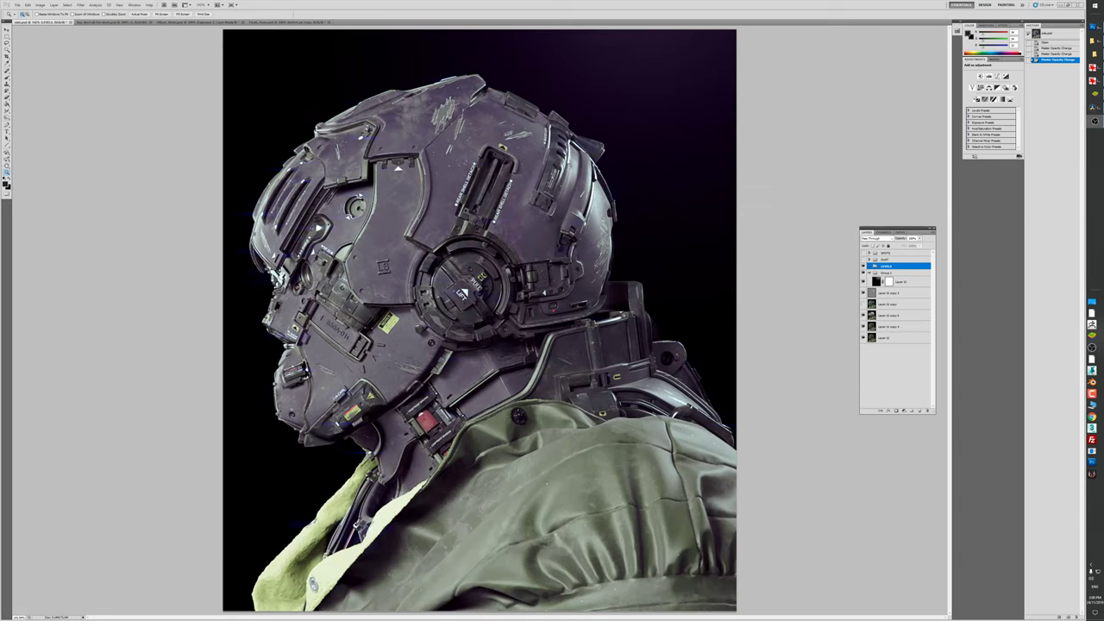
Toggle the adjustment layer group's visibility to compare the graded and ungraded render.
click(864, 267)
click(864, 267)
click(863, 268)
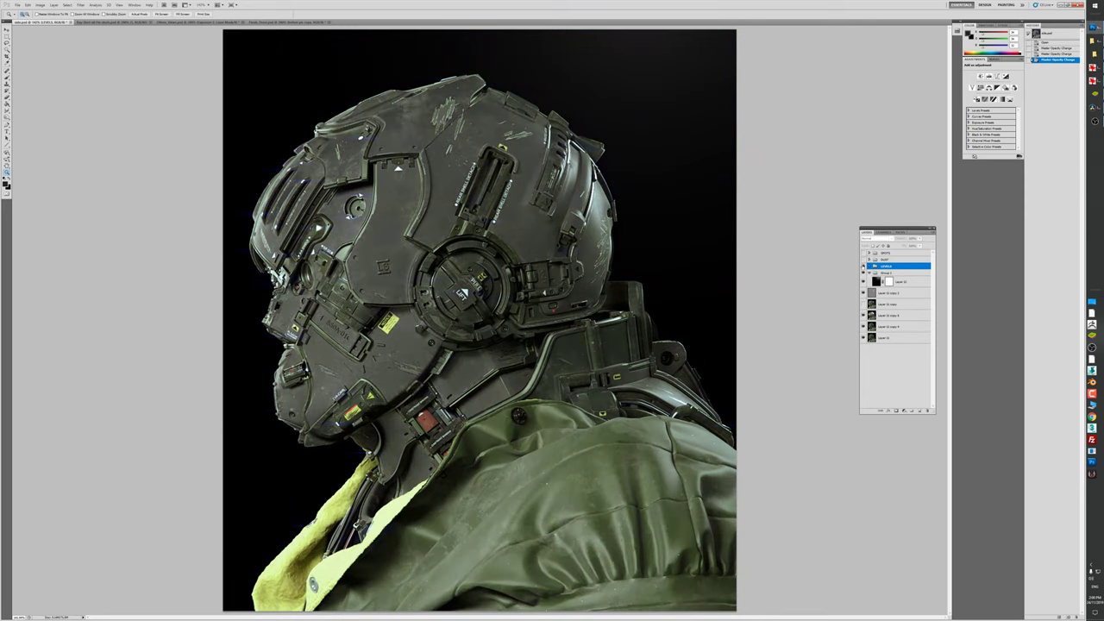
click(864, 267)
click(864, 267)
click(864, 268)
Expand the adjustment group and review the settings of its Hue/Saturation, Selective Color, Color Balance and Exposure layers.
click(870, 268)
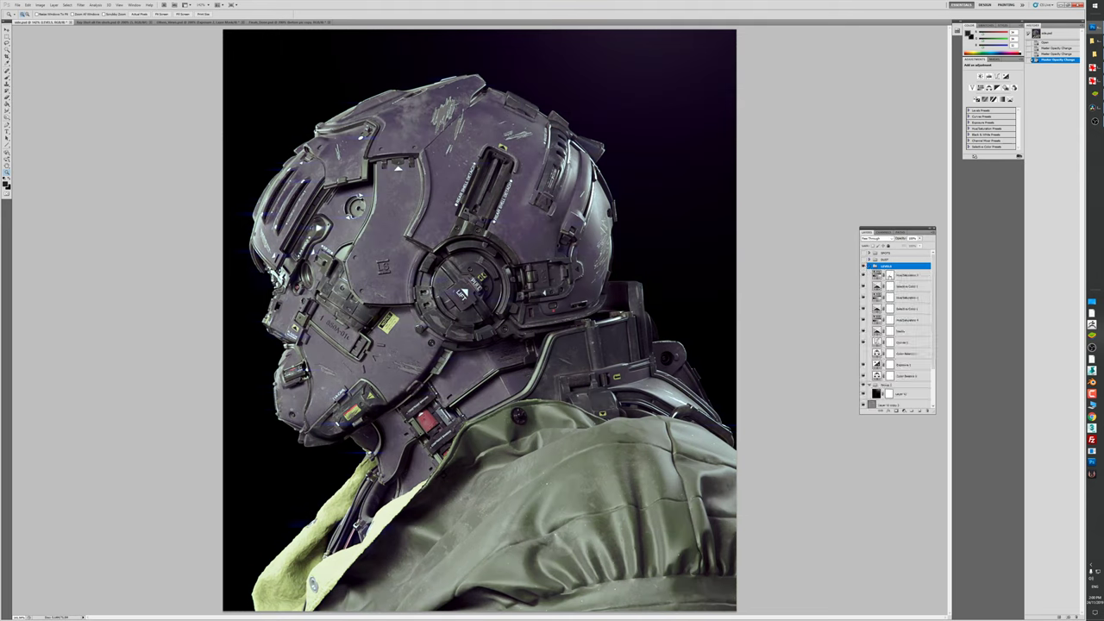
click(901, 274)
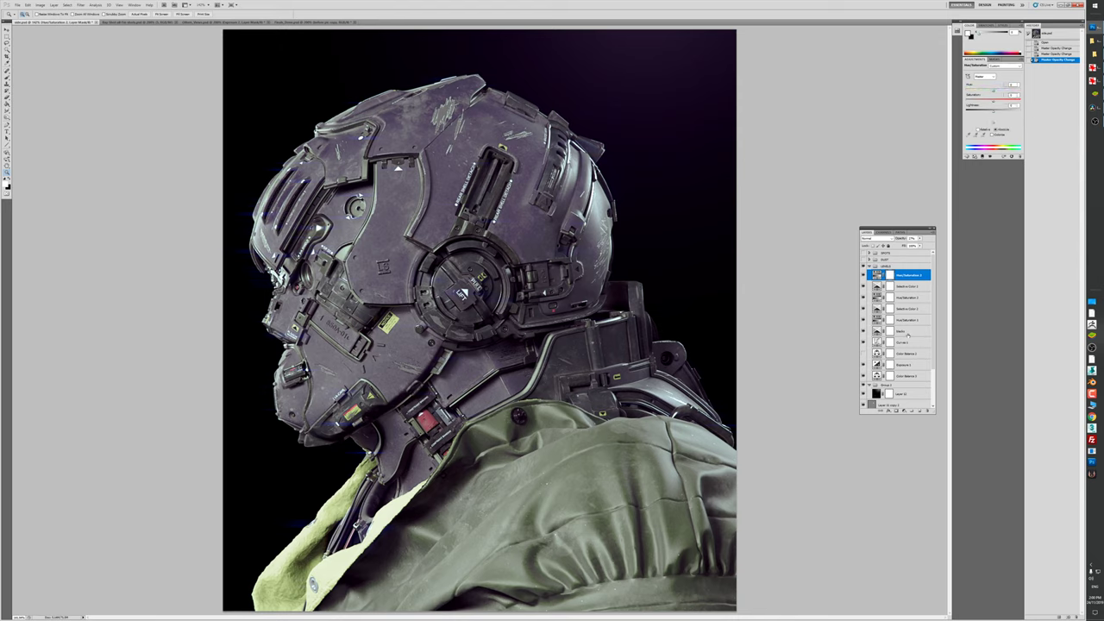
click(910, 309)
click(905, 376)
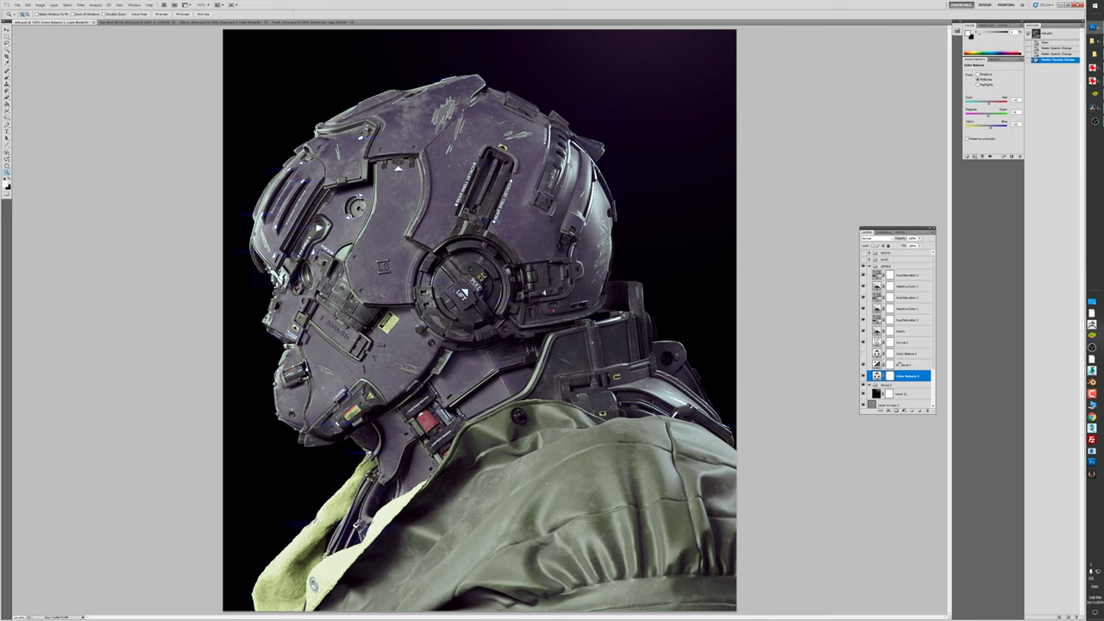
click(904, 365)
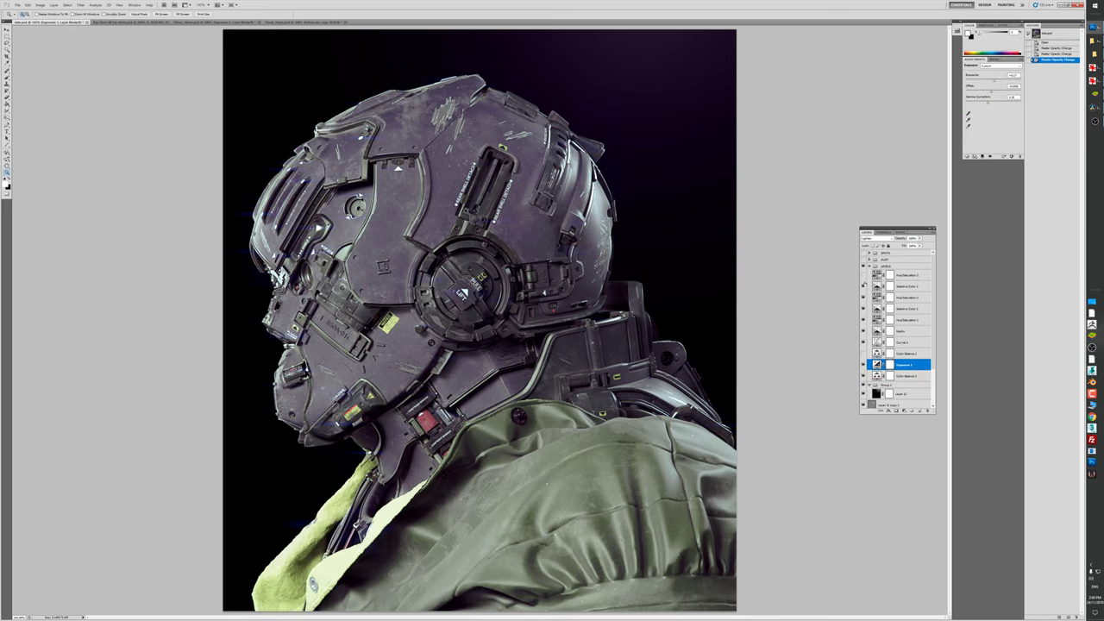